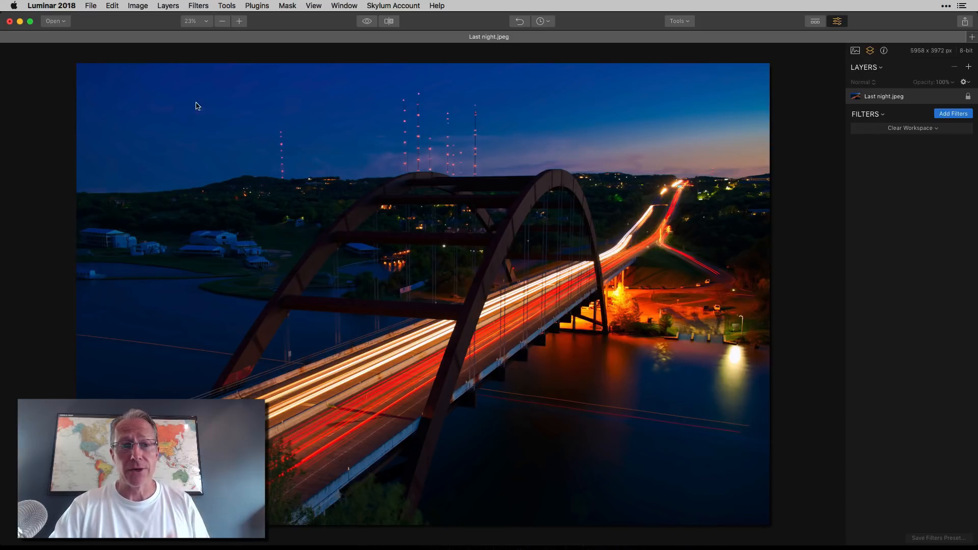
- Look through the available plugins and browse the Applications folder for an additional plugin to open
click(259, 7)
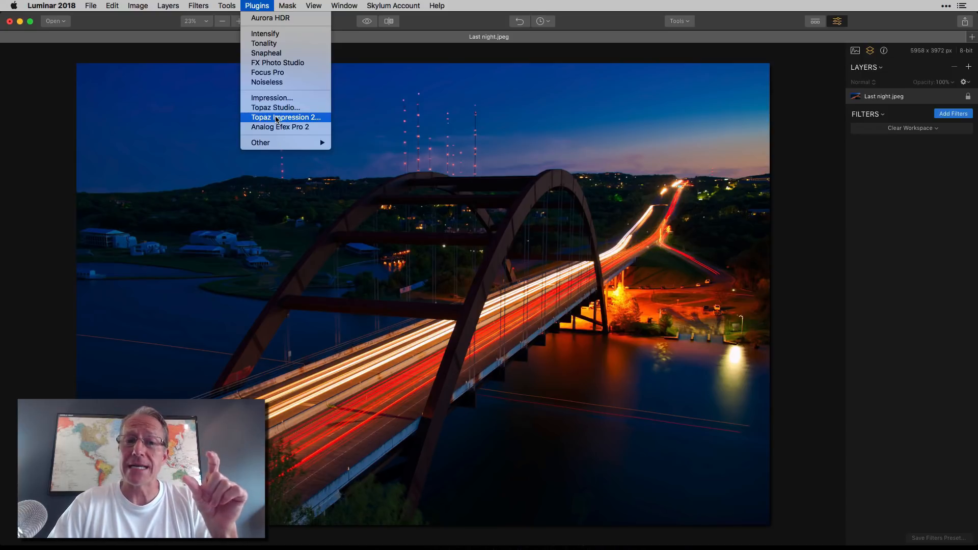
mouse_move(273, 146)
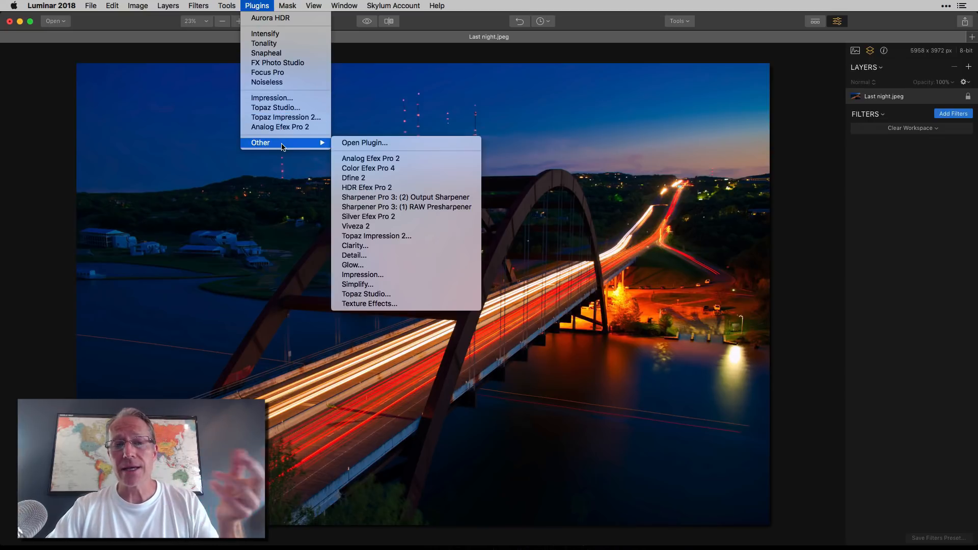
click(363, 145)
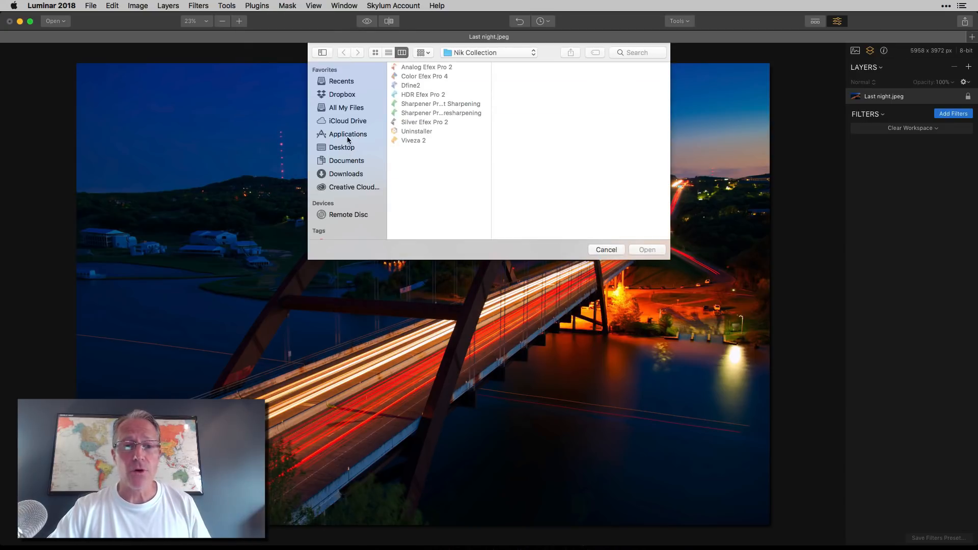
click(348, 135)
scroll(455, 126, down, 3)
scroll(456, 126, up, 3)
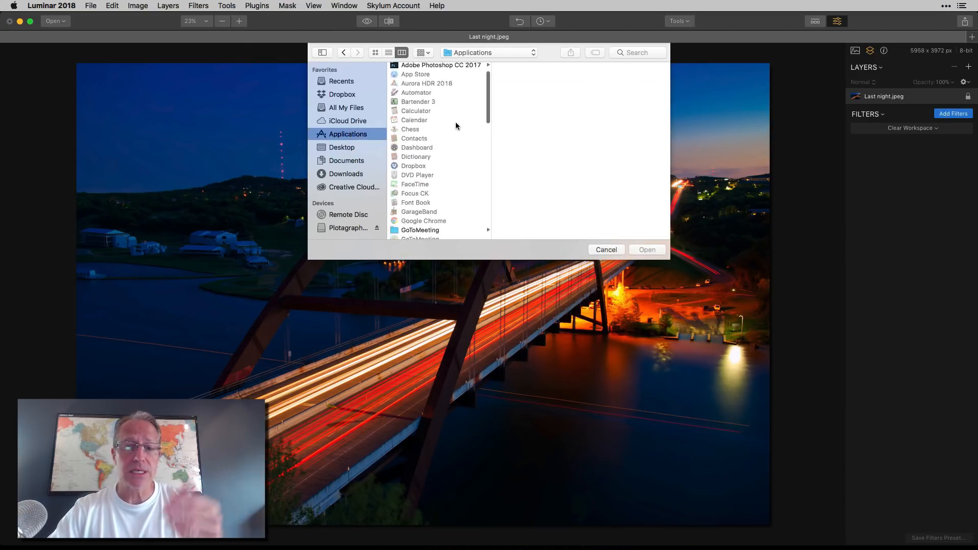
click(606, 250)
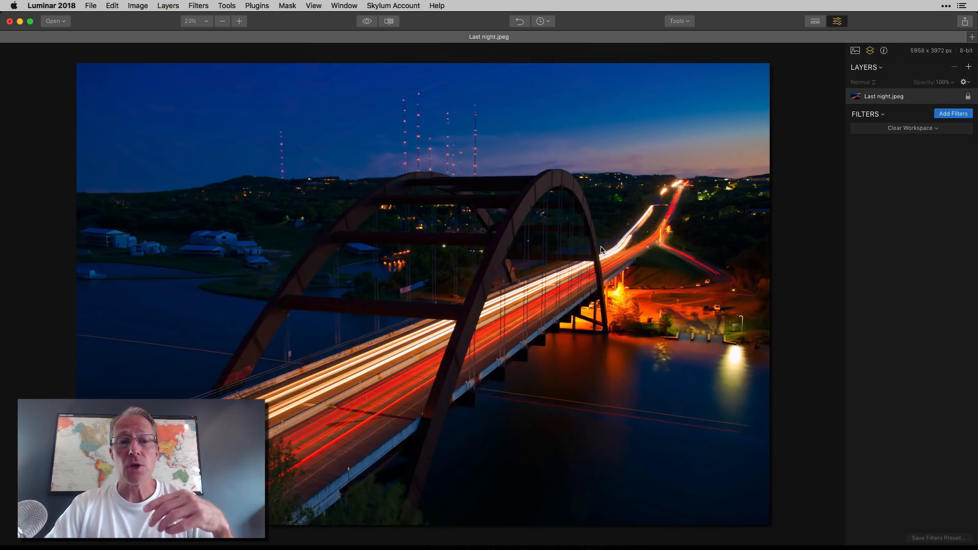
- Send the bridge photo to the Topaz Impression 2 plugin
click(257, 5)
mouse_move(284, 144)
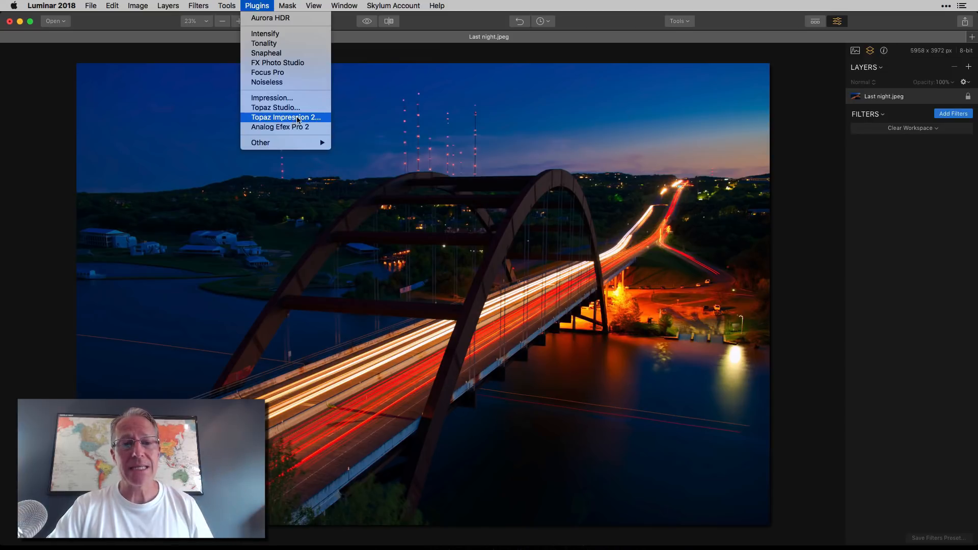
click(299, 119)
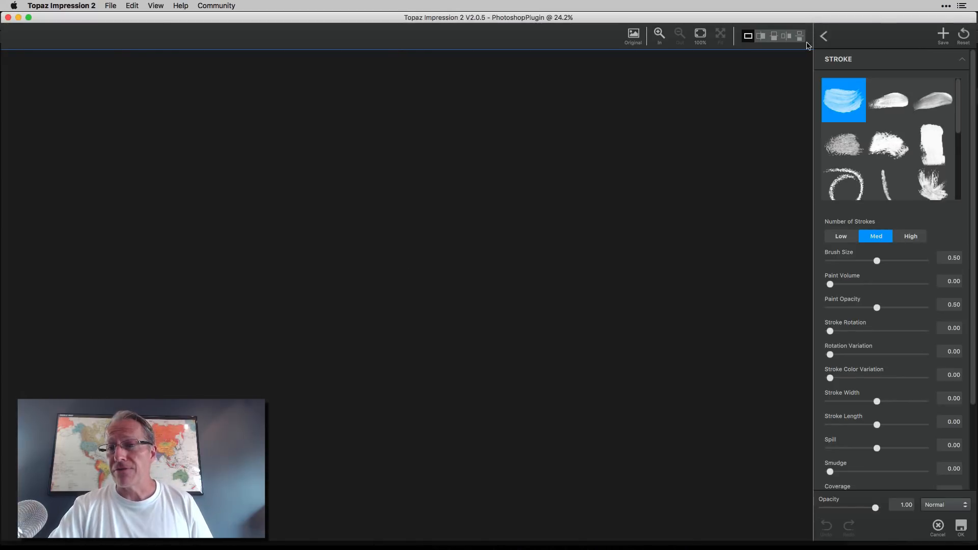
- Apply the Van Gogh I effect from the Impressionistic collection and compare the result with the original image
click(824, 37)
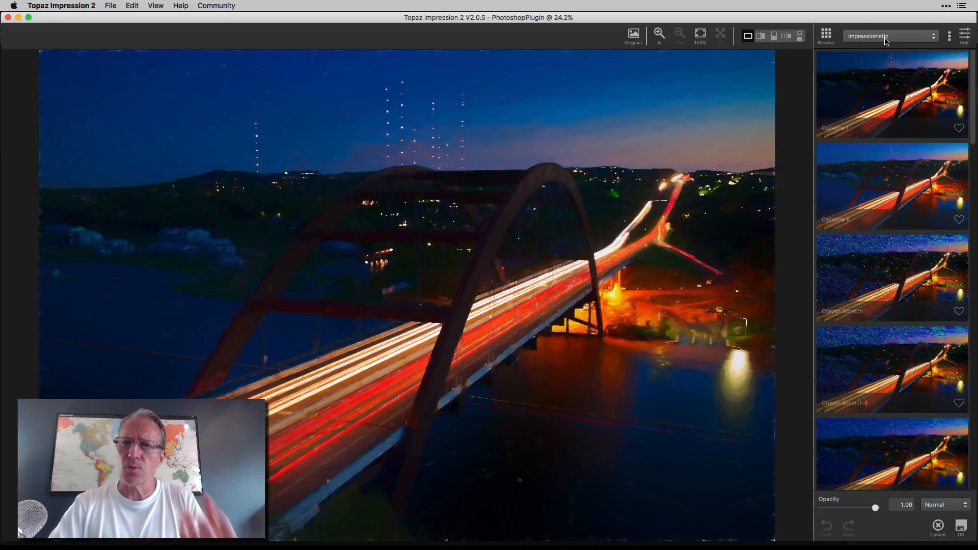
click(887, 41)
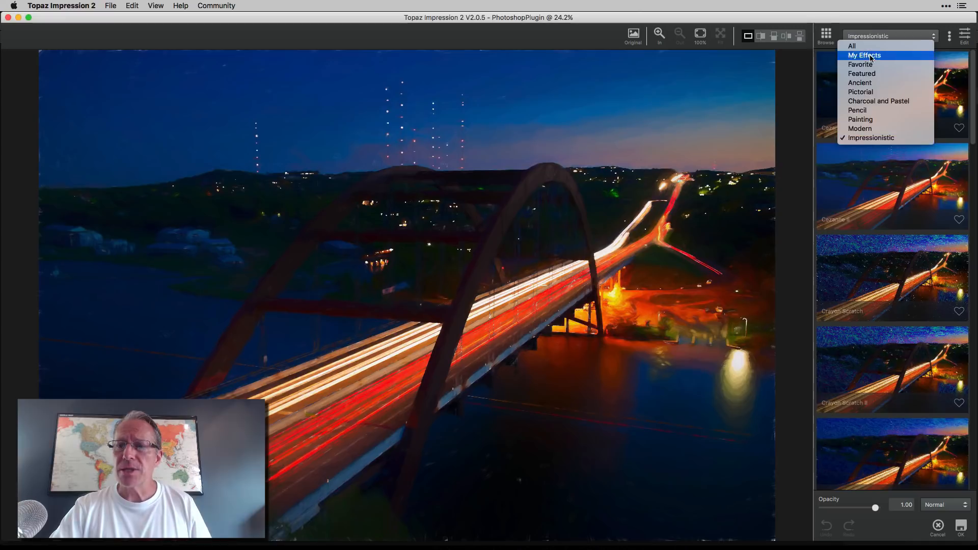
click(871, 36)
scroll(871, 142, down, 15)
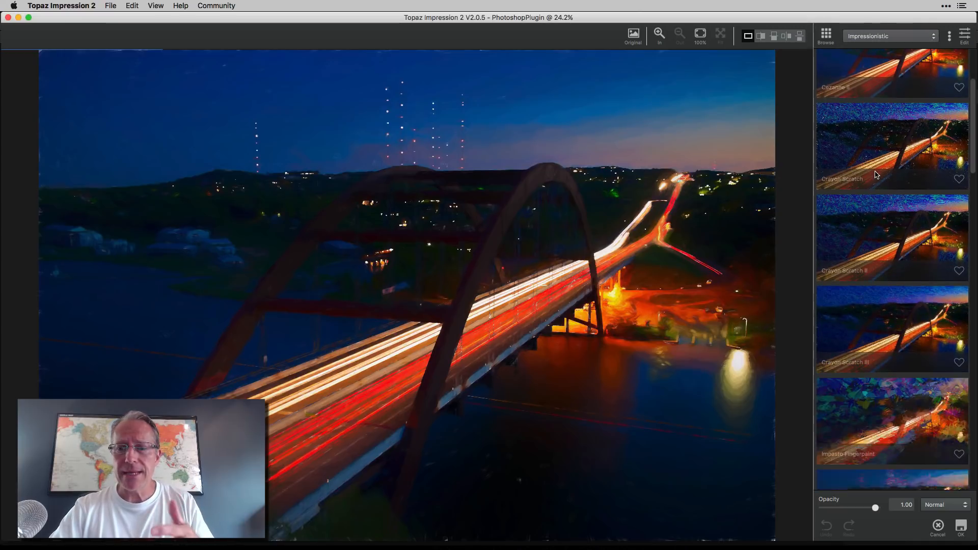
scroll(875, 174, down, 20)
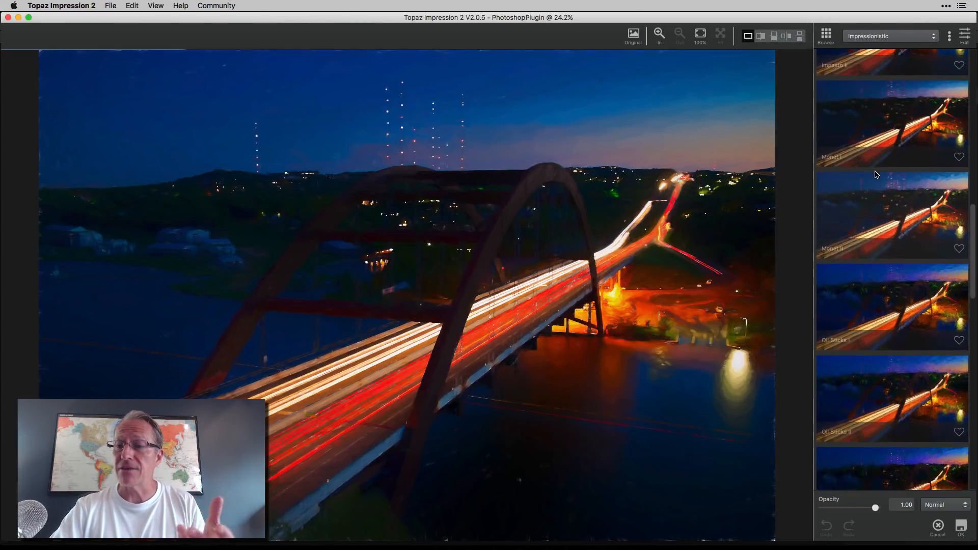
scroll(876, 175, down, 20)
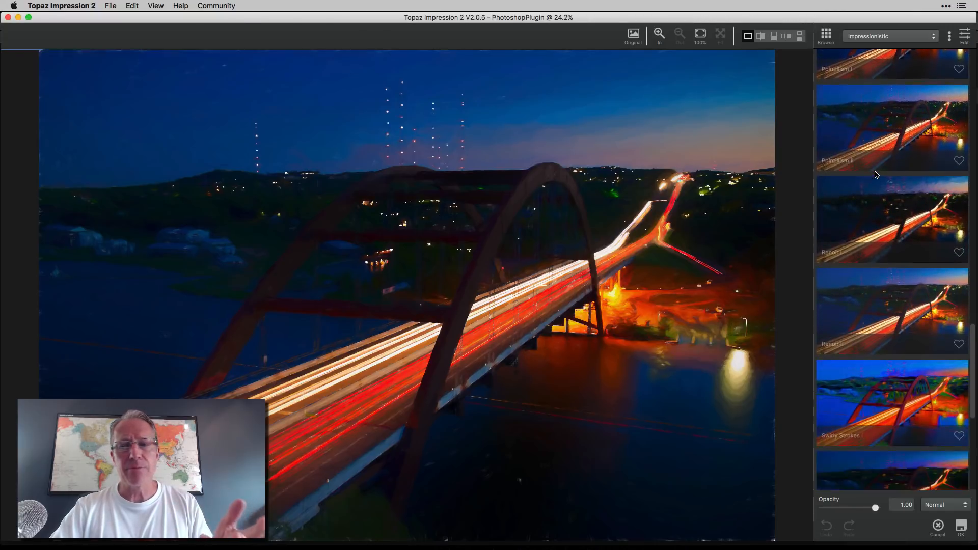
scroll(875, 175, down, 5)
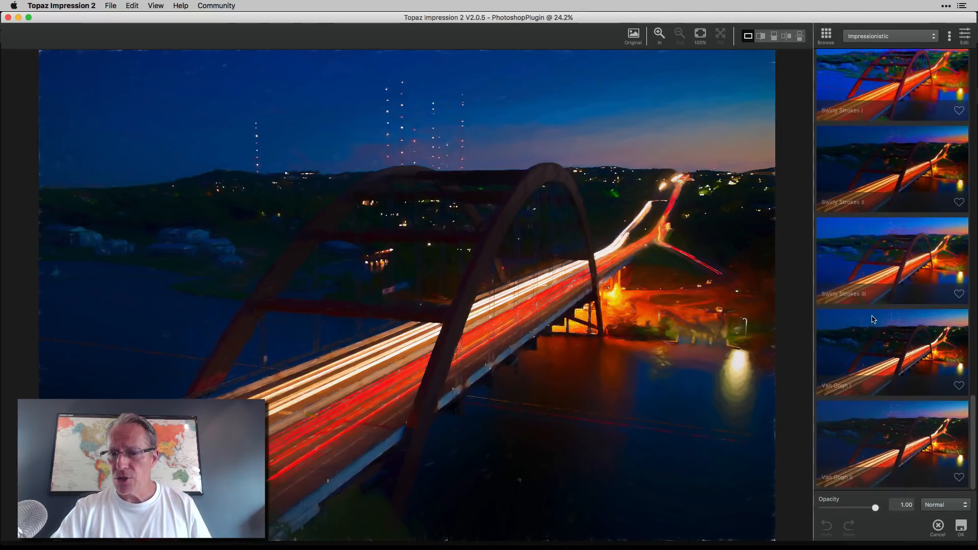
click(893, 350)
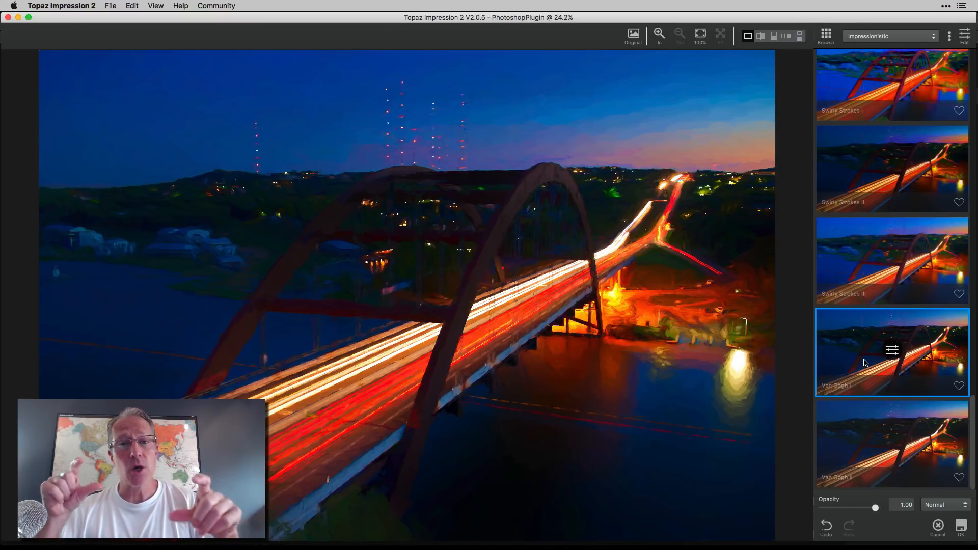
click(634, 37)
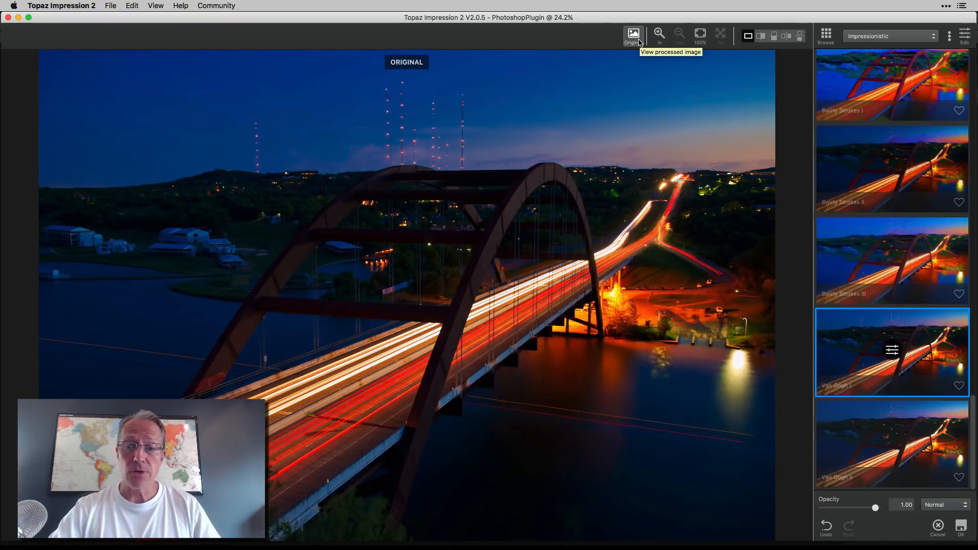
click(636, 38)
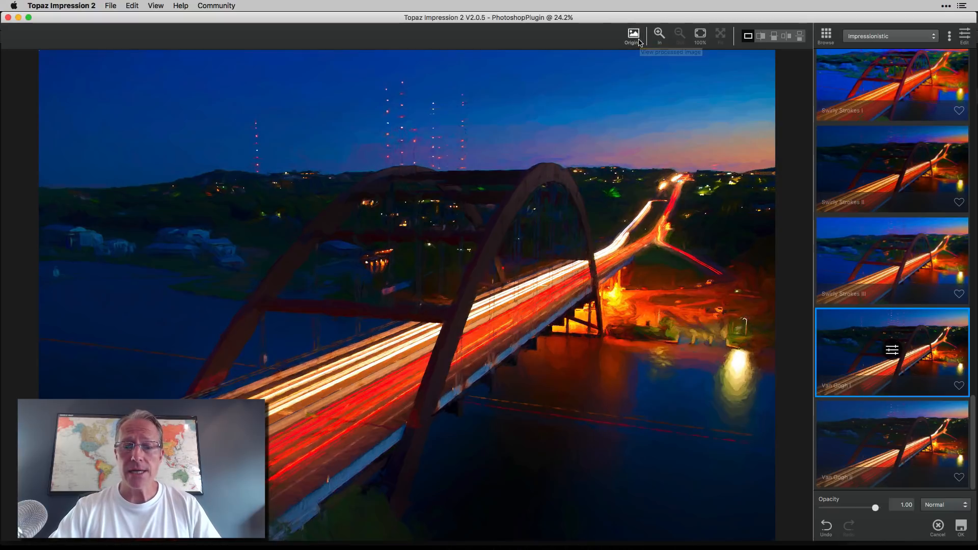
- Examine the stroke settings of the Van Gogh I effect and preview its masking option, then return to the effects browser
click(892, 350)
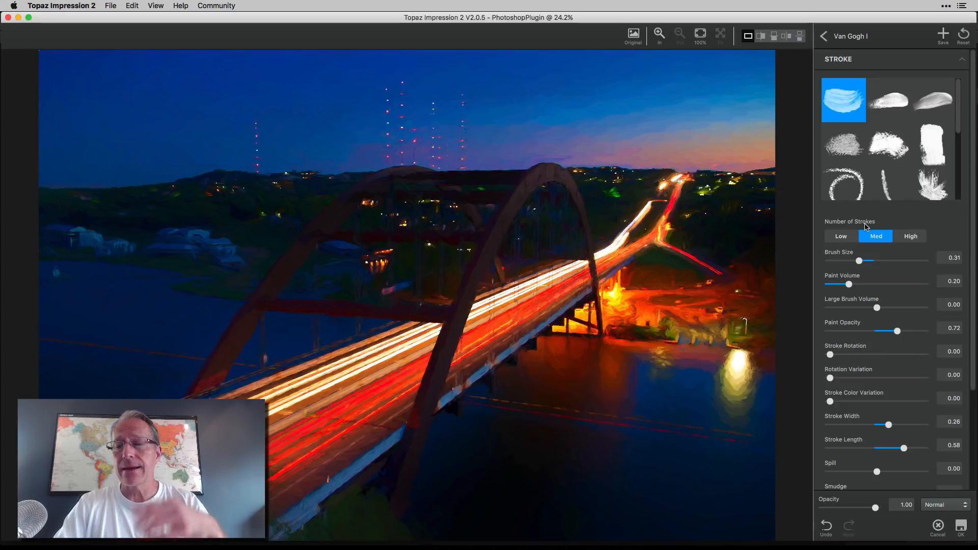
scroll(885, 326, down, 1)
scroll(885, 327, down, 10)
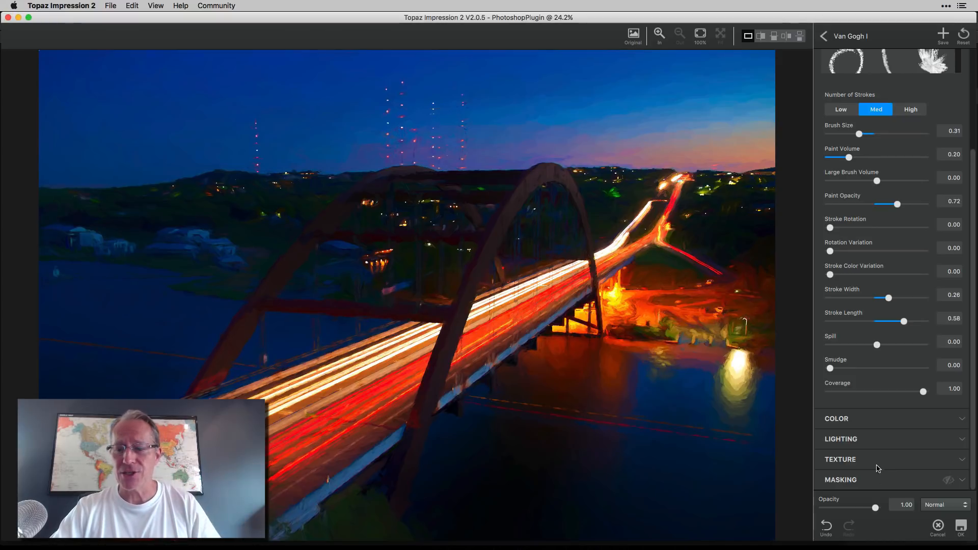
click(876, 484)
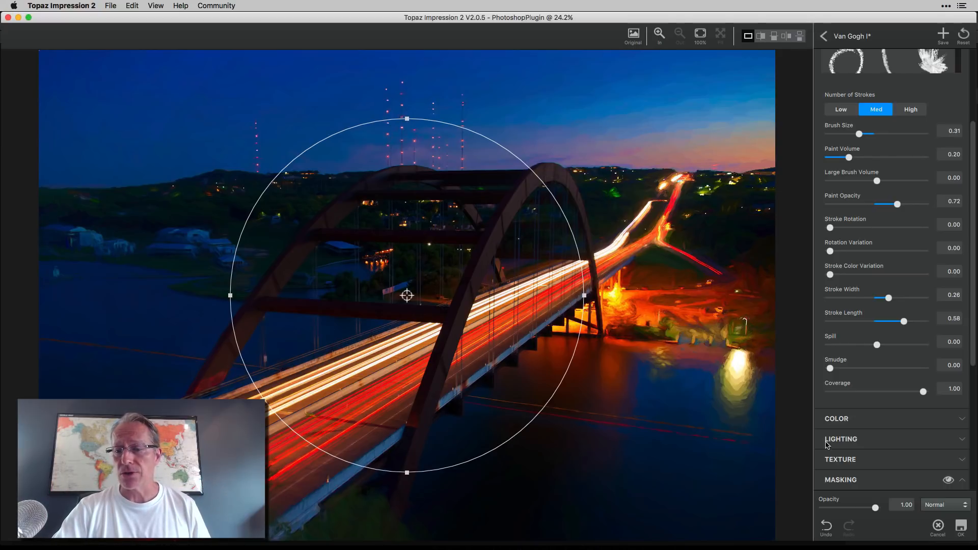
click(945, 482)
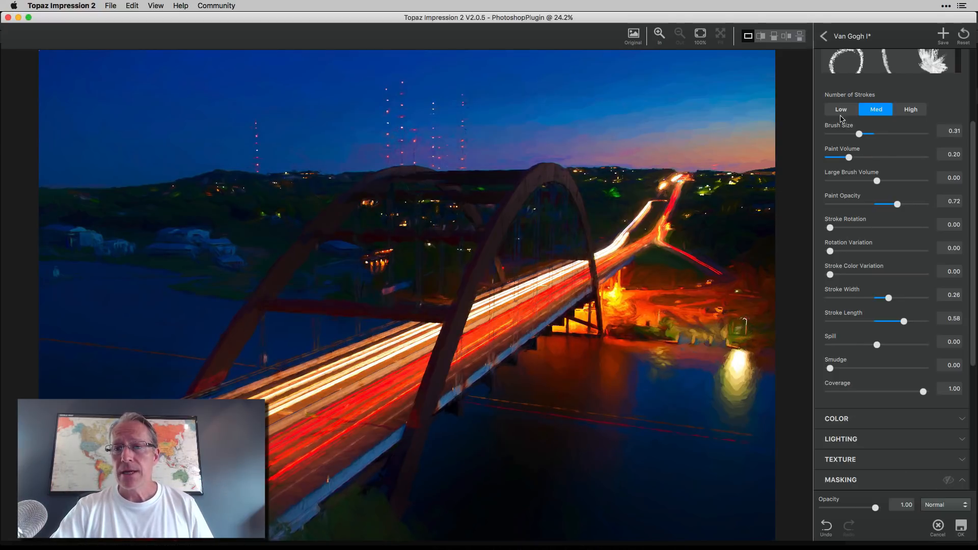
click(823, 38)
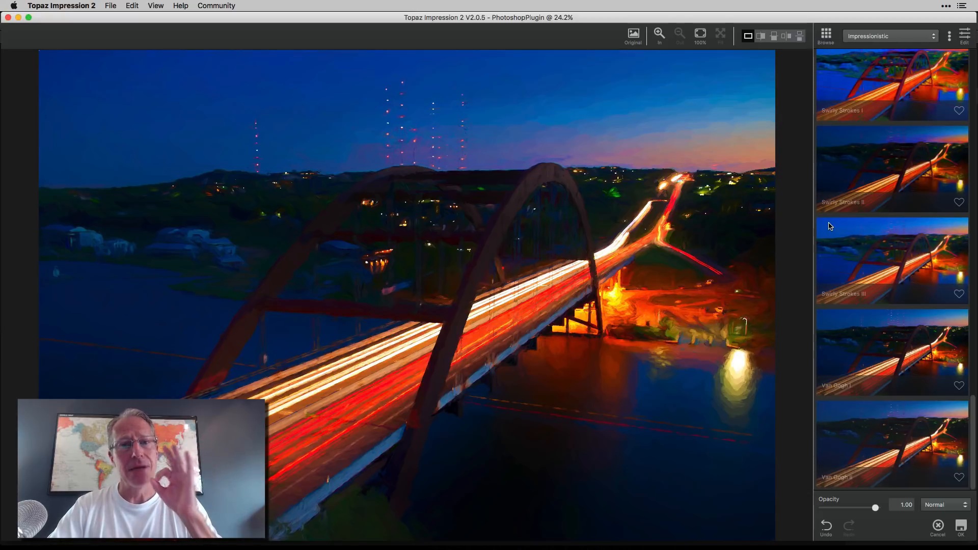
- Accept the painted effect back into Luminar 2018 and compare it with the original by toggling the Topaz Impression 2 layer's visibility
click(962, 529)
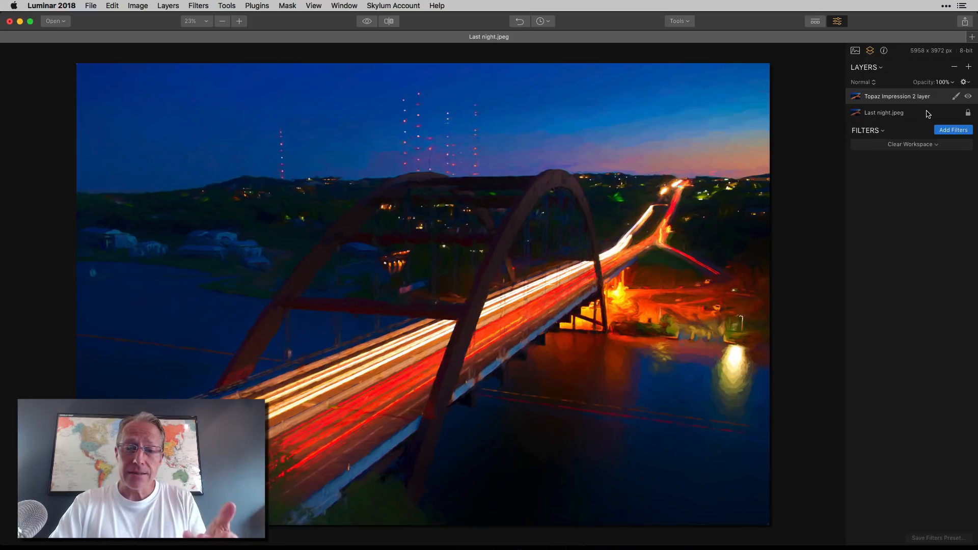
click(970, 98)
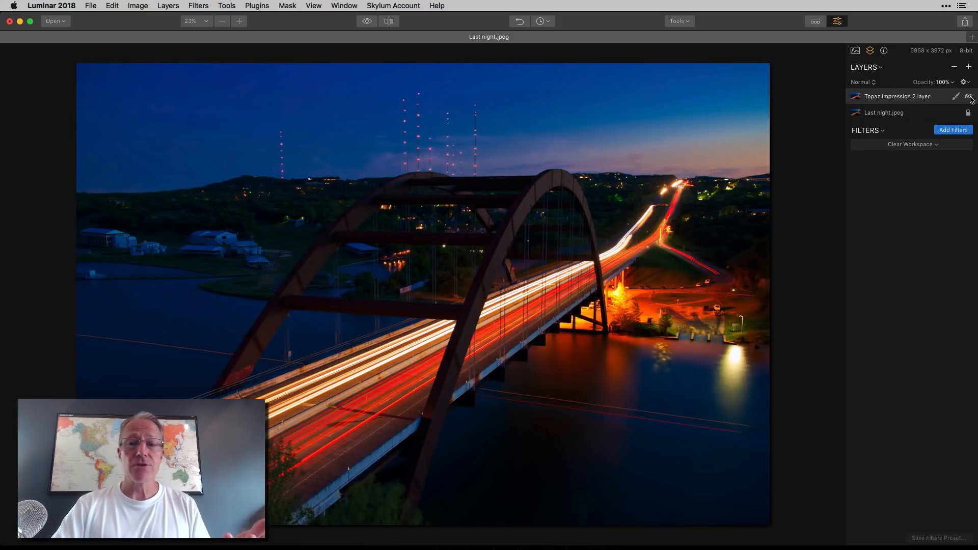
click(970, 98)
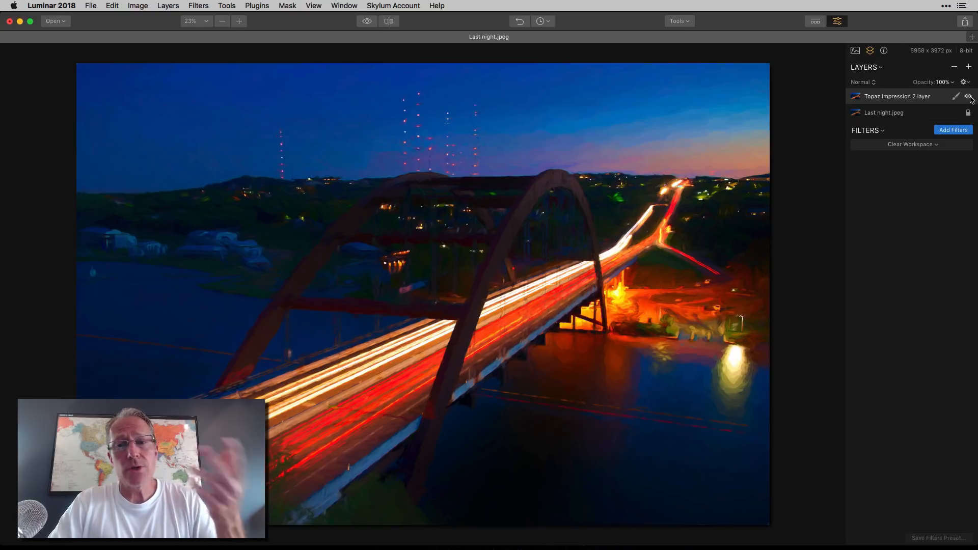
- Add the Brilliance / Warmth, Saturation / Vibrance and Color Balance filters to the Topaz Impression 2 layer
click(953, 131)
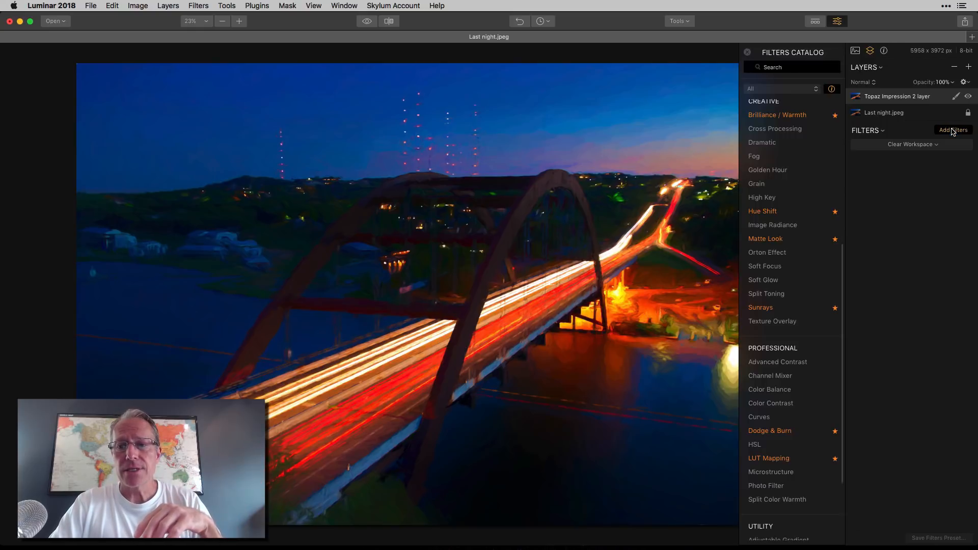
click(799, 116)
scroll(799, 131, up, 5)
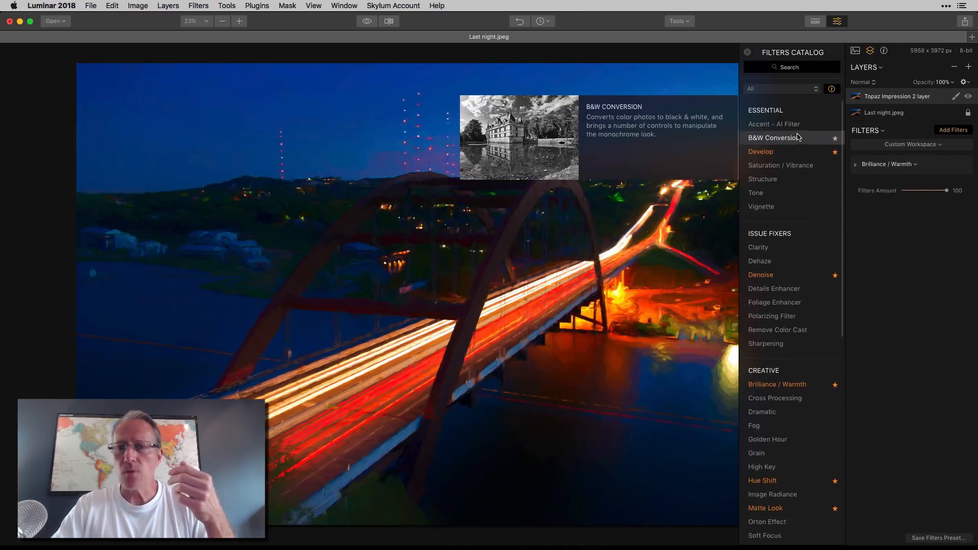
click(798, 160)
scroll(789, 270, down, 1)
mouse_move(789, 270)
scroll(789, 273, down, 2)
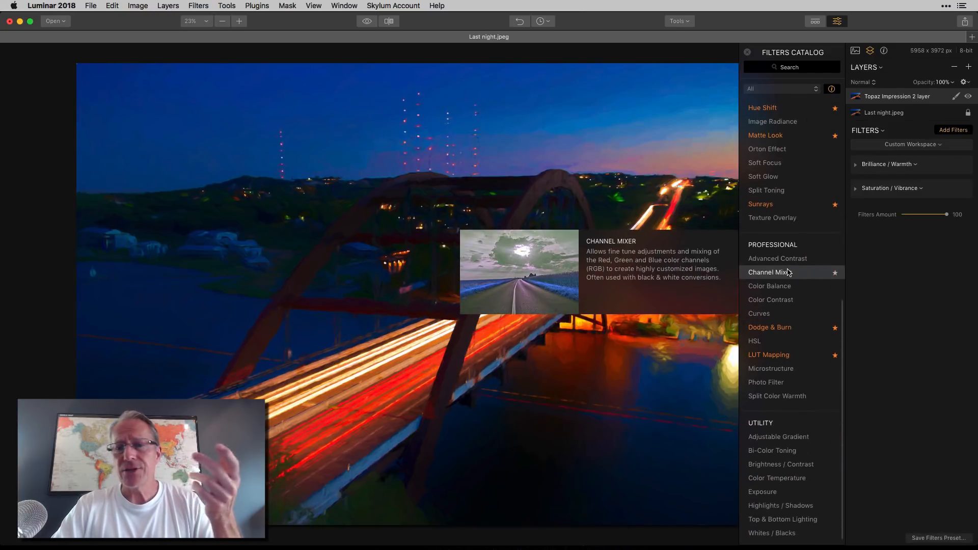
click(788, 287)
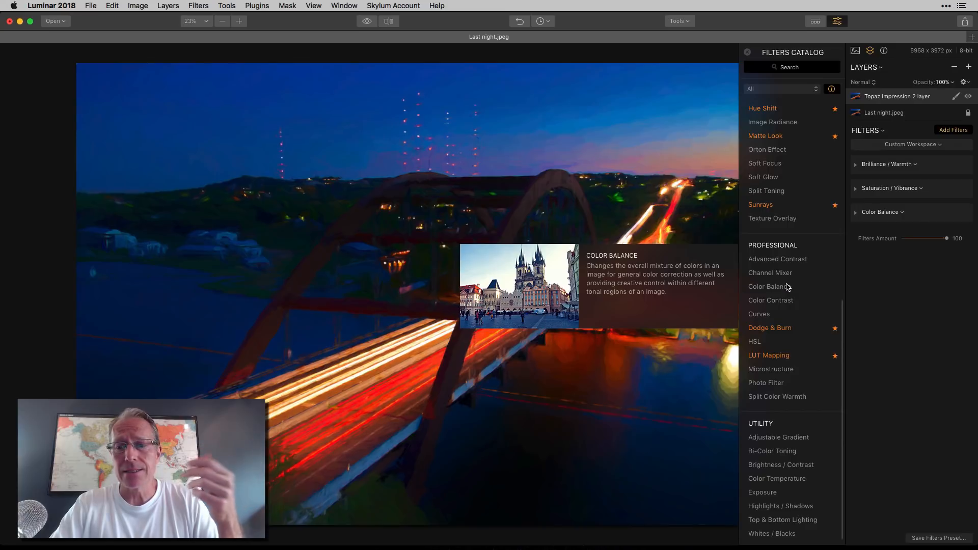
click(748, 52)
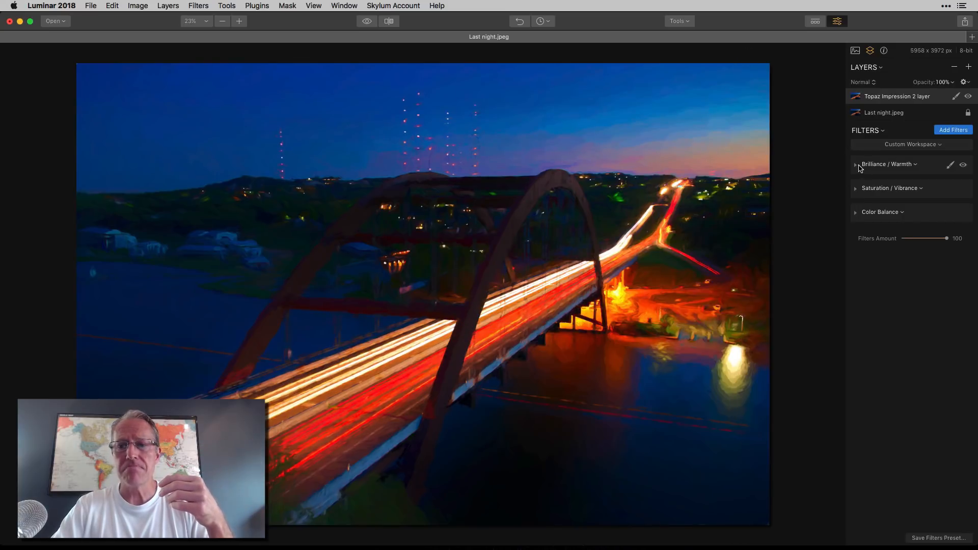
- Set Vividness to 19 and Warmth to -29 in the Brilliance / Warmth filter
click(858, 165)
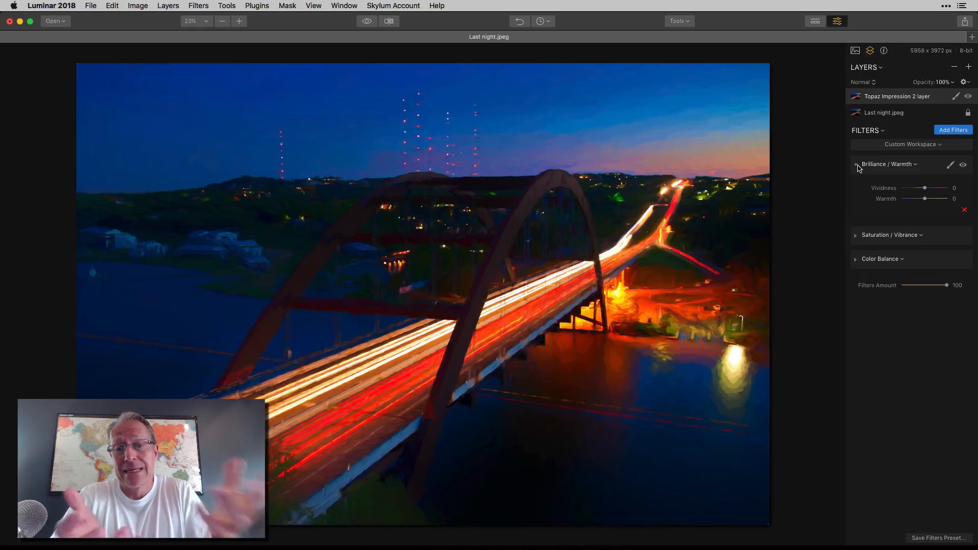
mouse_move(925, 188)
mouse_down()
mouse_move(935, 191)
mouse_move(920, 199)
mouse_move(929, 188)
mouse_up()
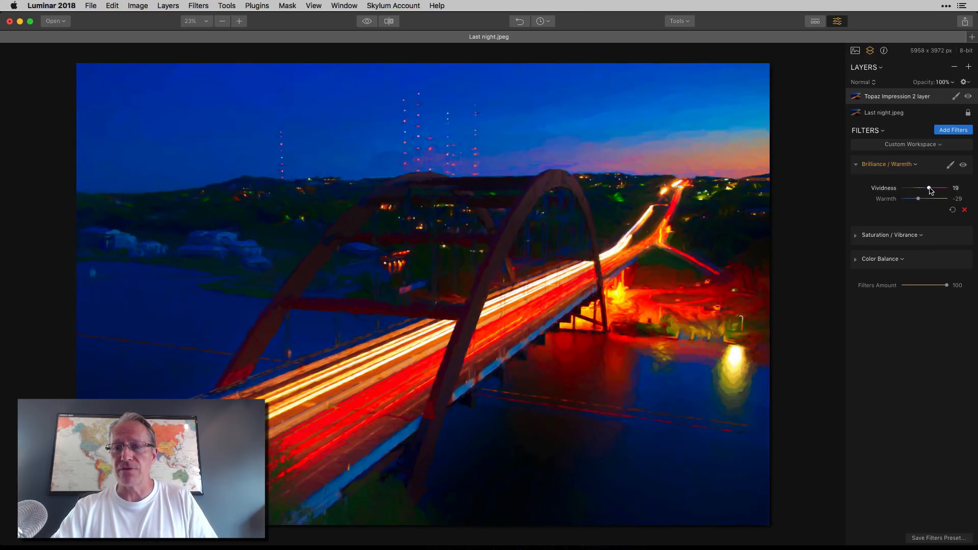
- Set Vibrance to 27 in the Saturation / Vibrance filter
right_click(885, 238)
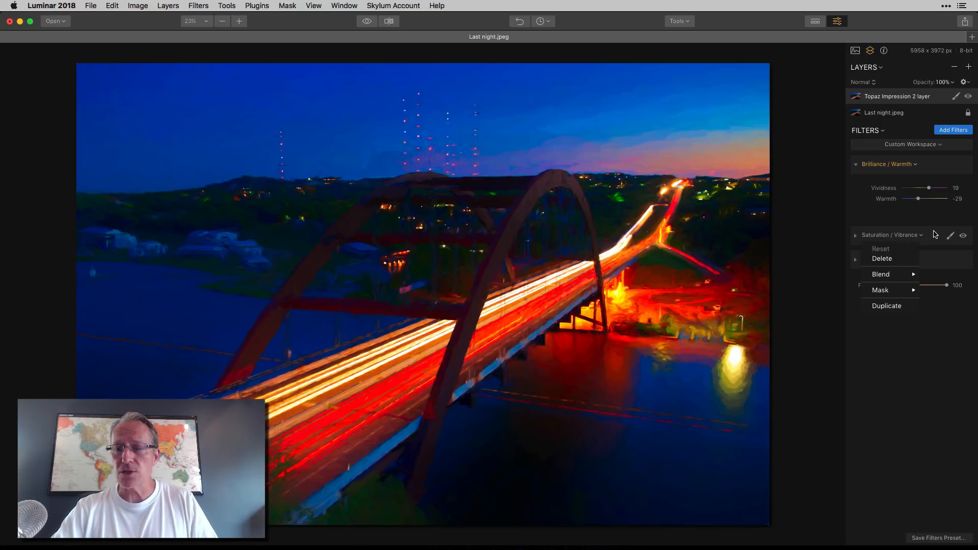
click(846, 247)
click(857, 237)
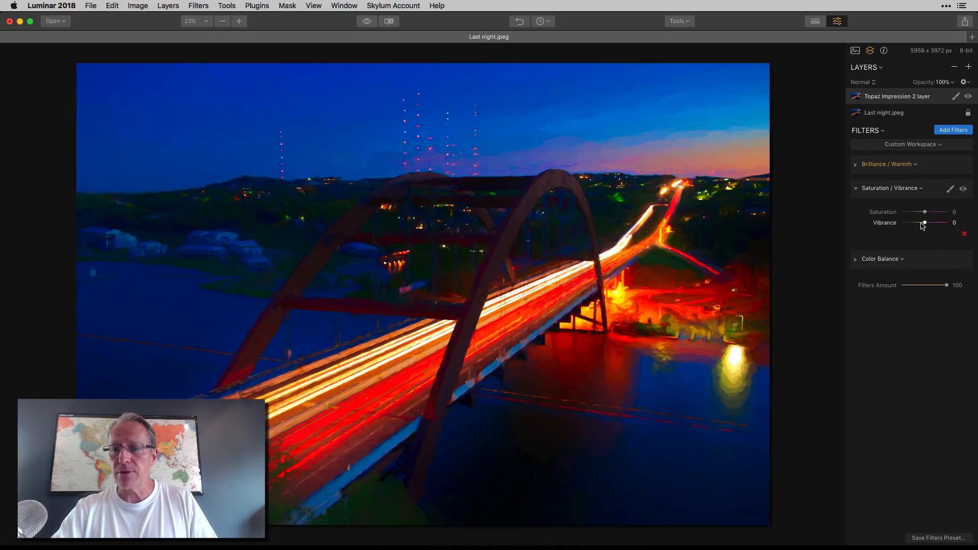
drag(925, 223, 932, 224)
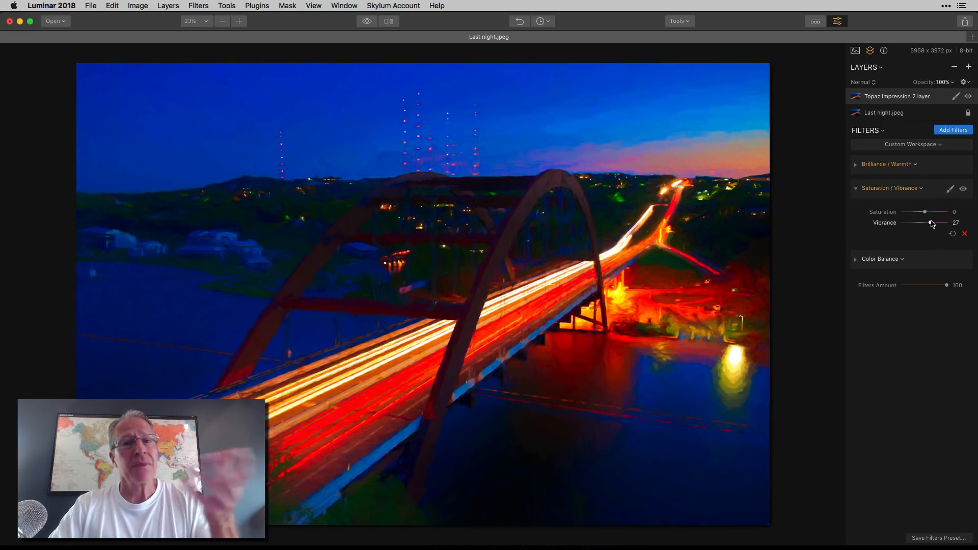
- Set the Color Balance midtones to Cyan-Red -29, Magenta-Green -25 and Yellow-Blue 15
click(858, 260)
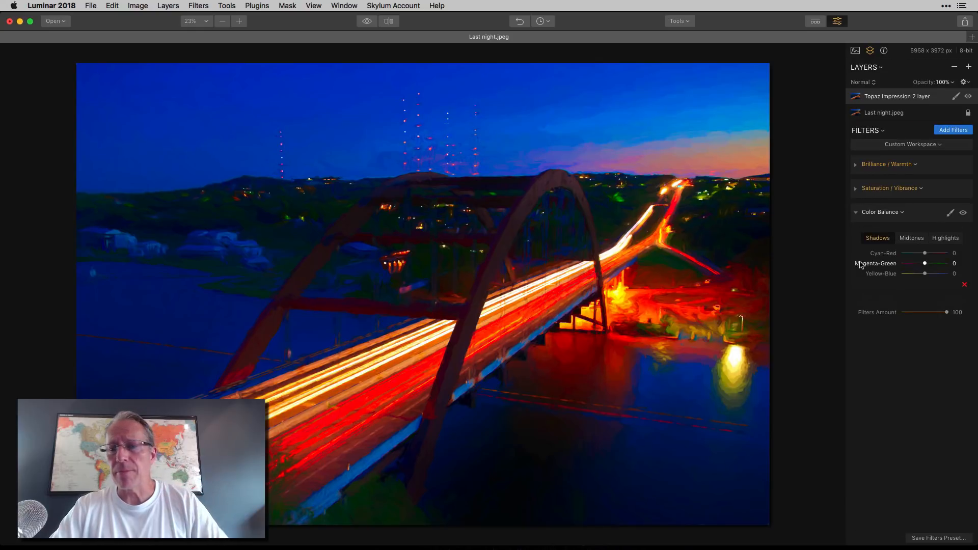
click(916, 239)
mouse_move(925, 253)
mouse_down()
mouse_move(929, 274)
mouse_move(919, 265)
mouse_up()
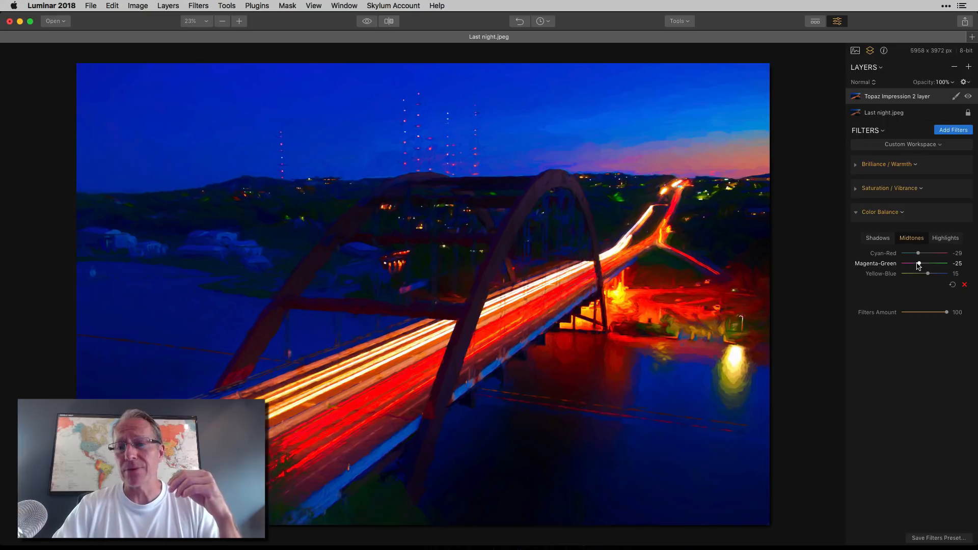
- Lower Saturation to -29 in the Saturation / Vibrance filter and collapse the filter
click(857, 189)
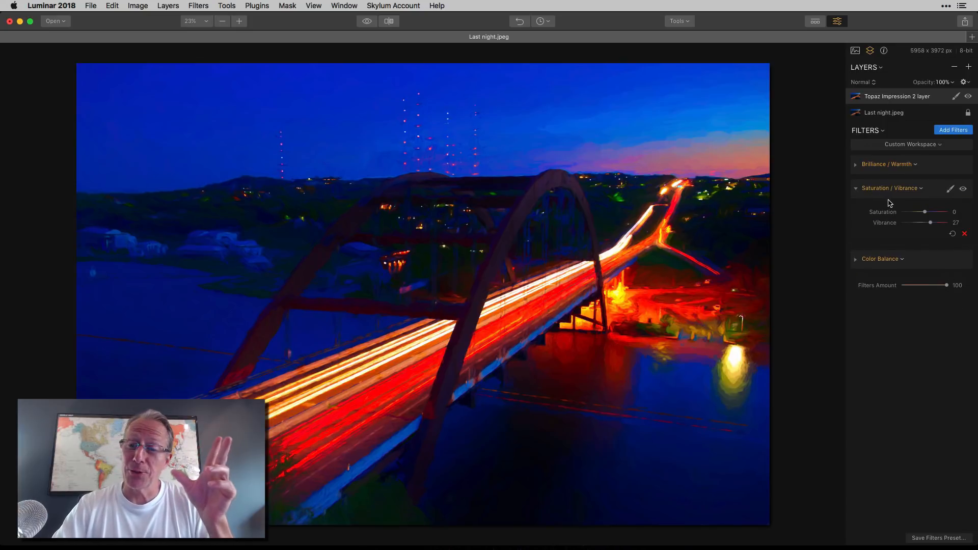
drag(924, 213, 918, 213)
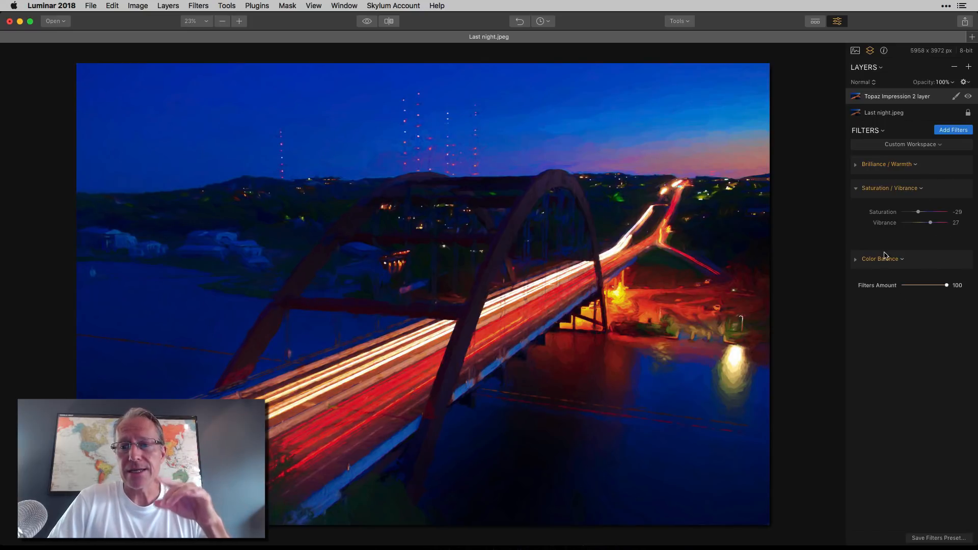
click(856, 189)
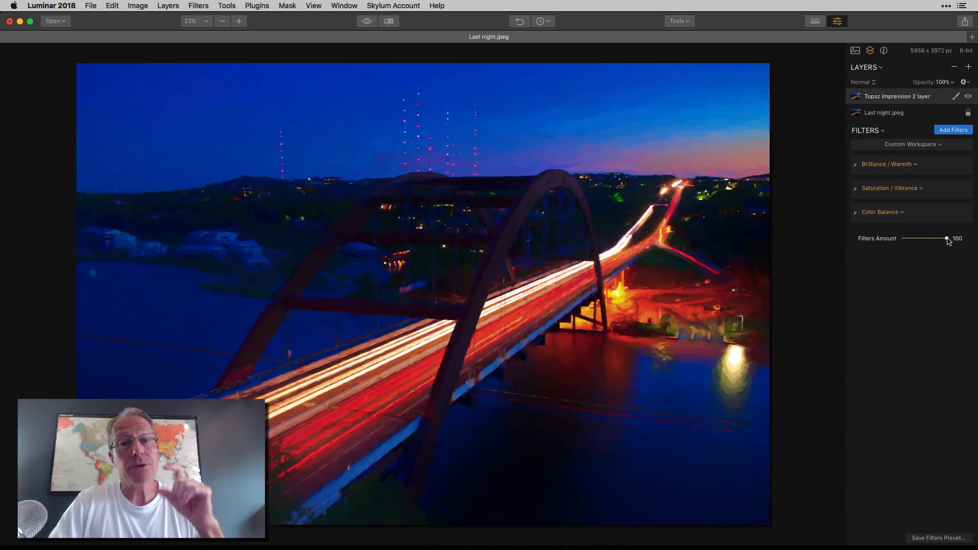
- Compare the painted layer without and with its filters by taking Filters Amount to 0 and back to 100
drag(948, 240, 880, 237)
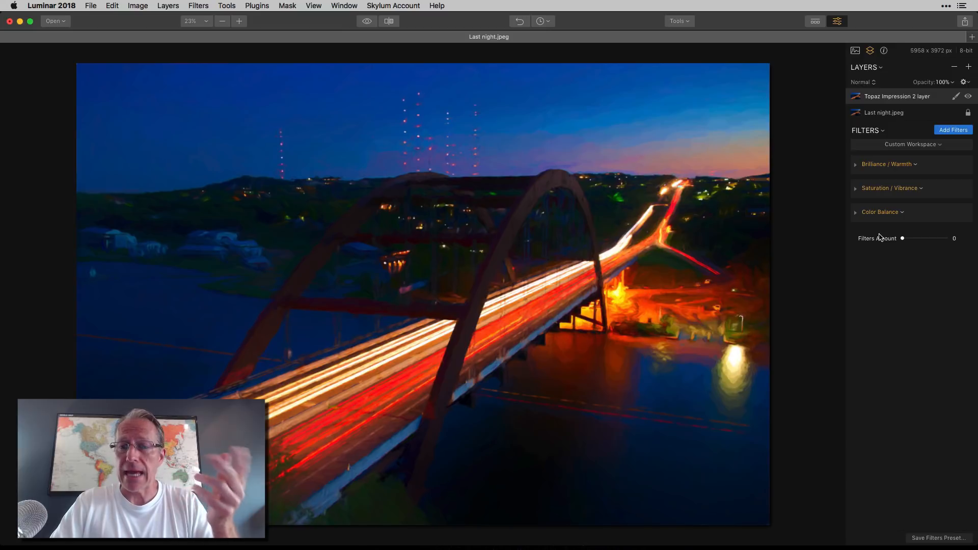
drag(883, 238, 970, 238)
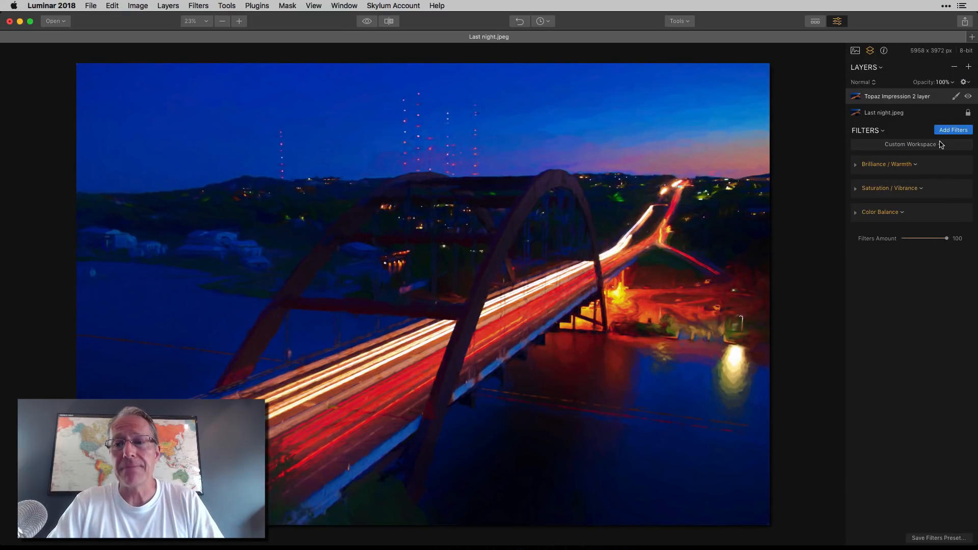
- Try the Topaz Impression 2 layer's opacity at 49% and 0%, and settle on a partial blend with the original photo
click(951, 83)
drag(951, 94, 932, 96)
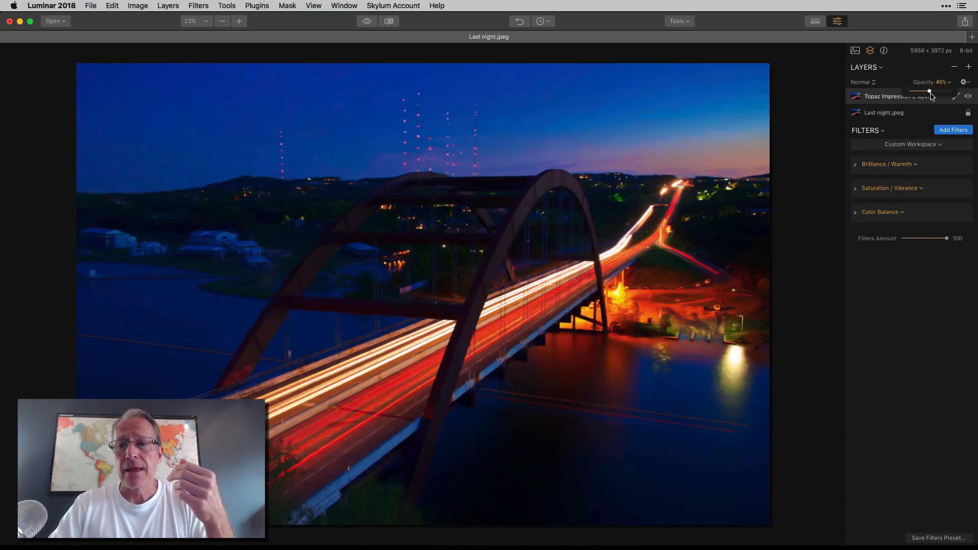
drag(932, 96, 868, 97)
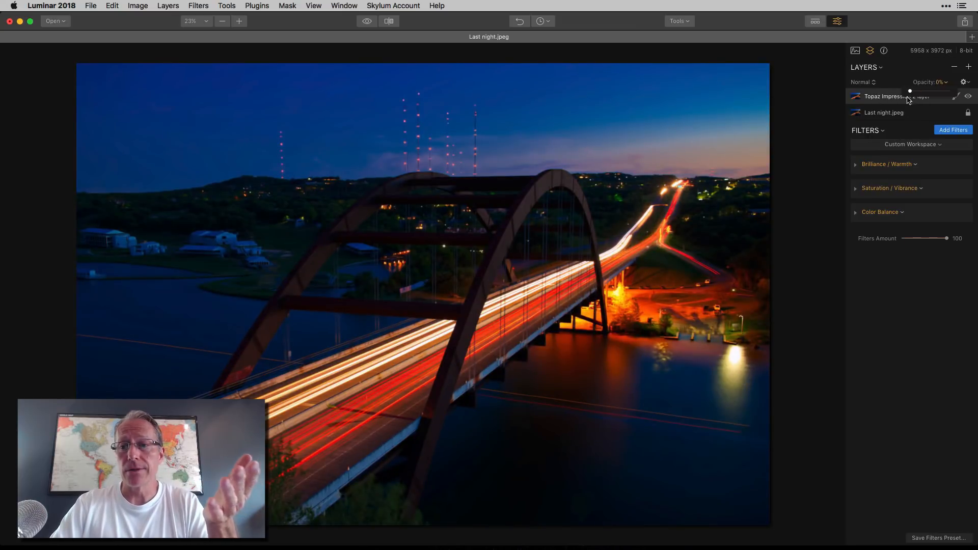
drag(909, 100, 939, 94)
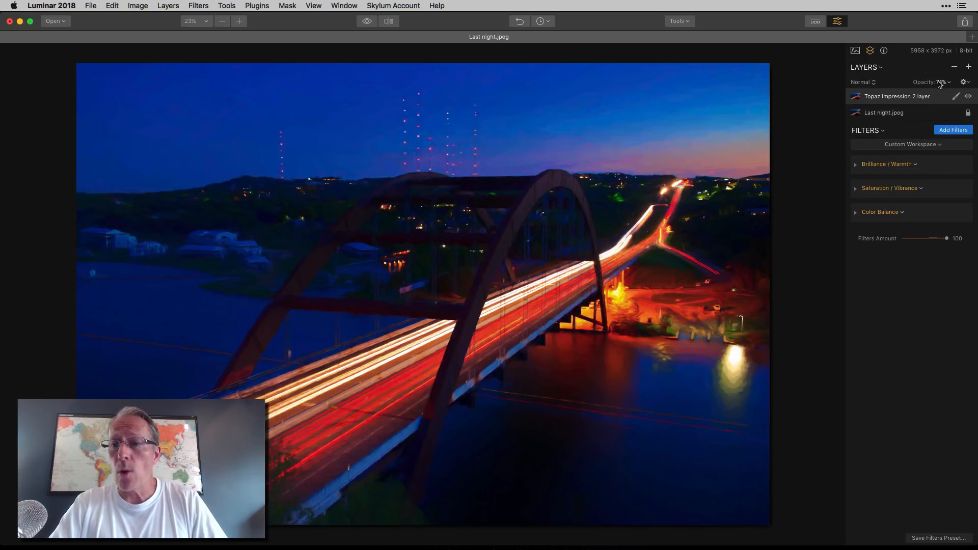
- Delete the Topaz Impression 2 layer and open the original photo in the Analog Efex Pro 2 plugin
click(955, 68)
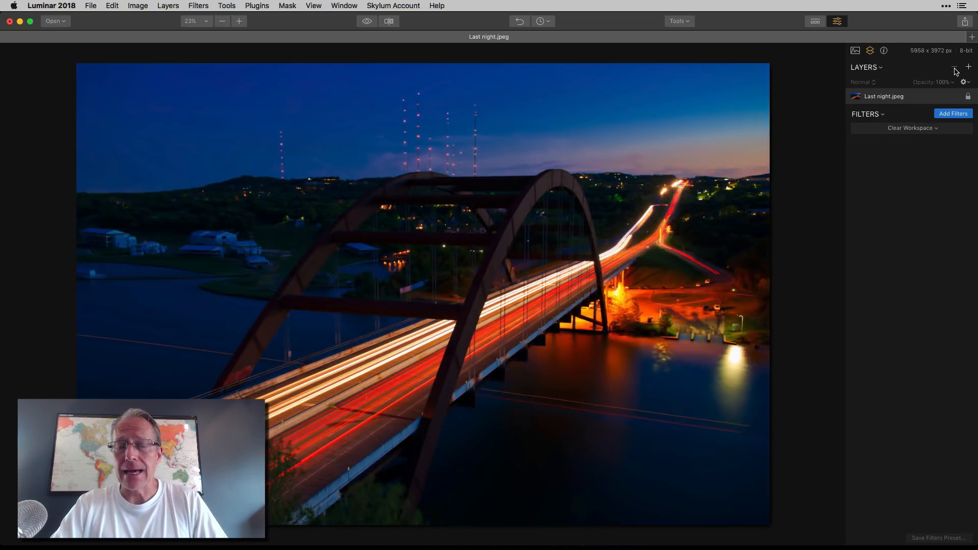
click(257, 6)
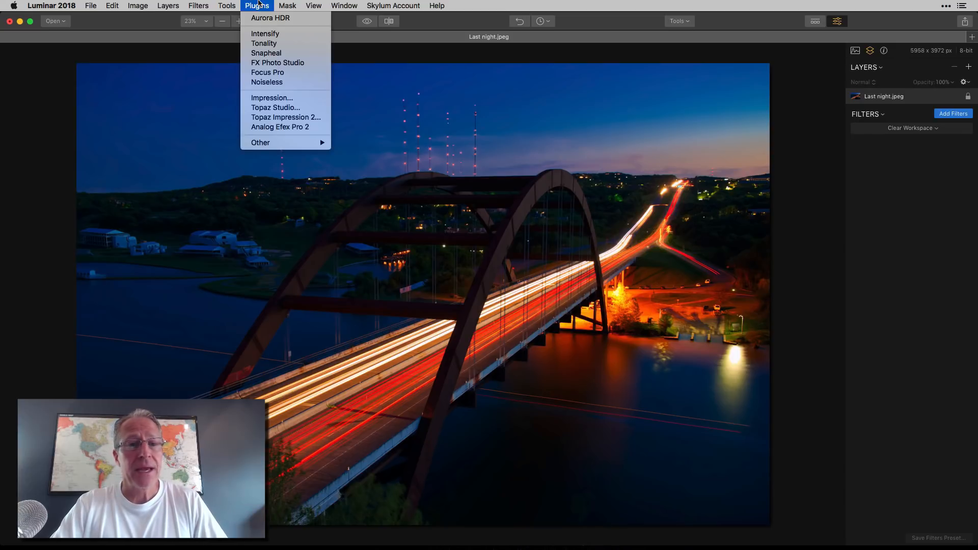
click(288, 128)
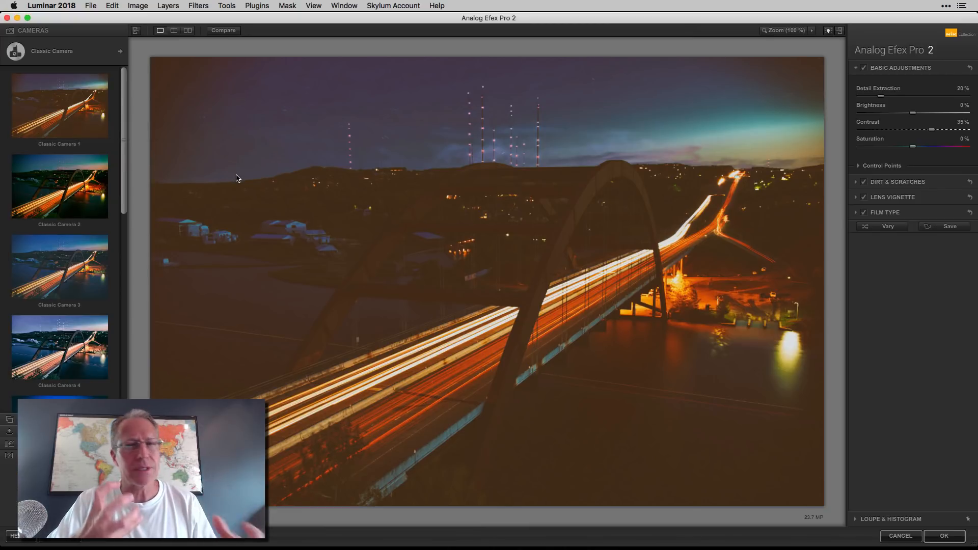
- Try the Classic Camera 2 and Classic Camera 4 presets on the bridge photo
click(32, 179)
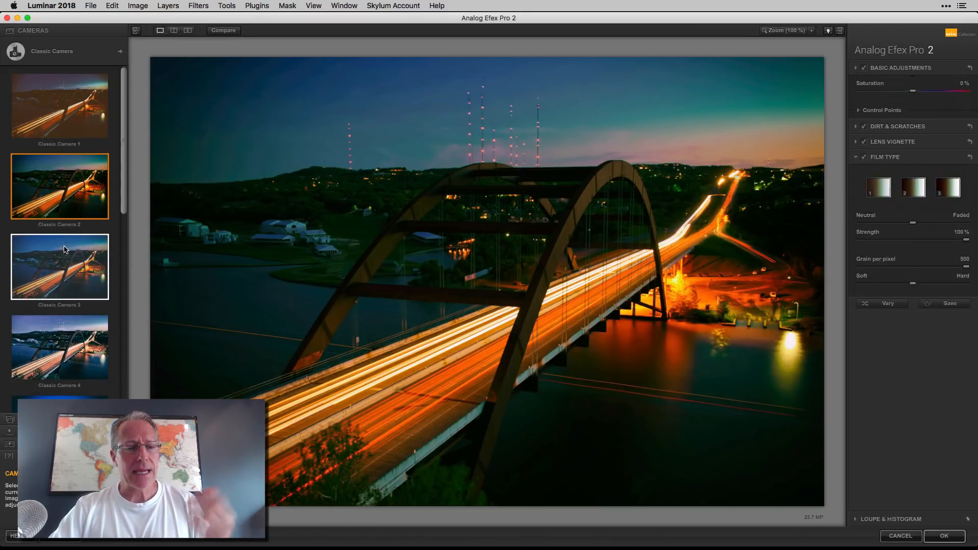
scroll(64, 250, down, 3)
click(68, 267)
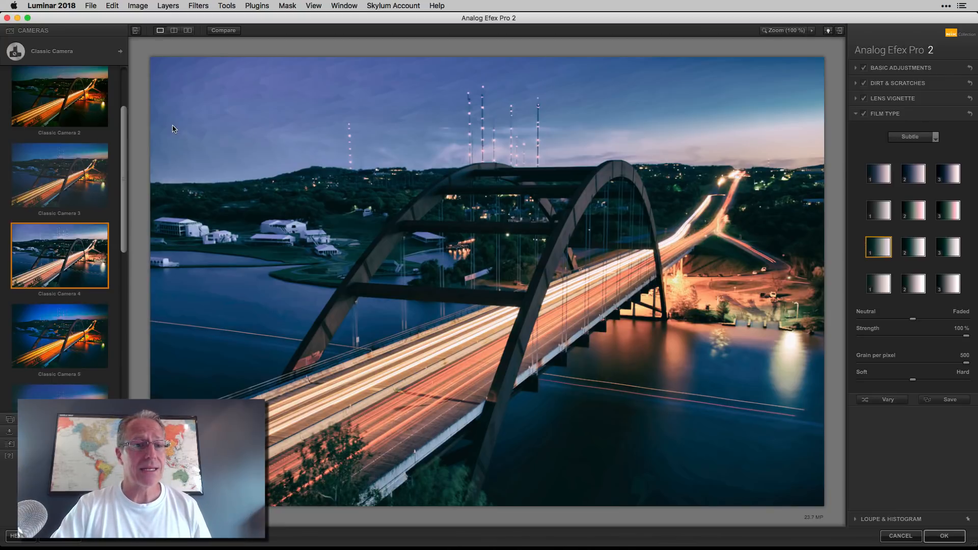
- Switch to the Color Cast tool combination and try its Color Cast 1 preset
click(61, 55)
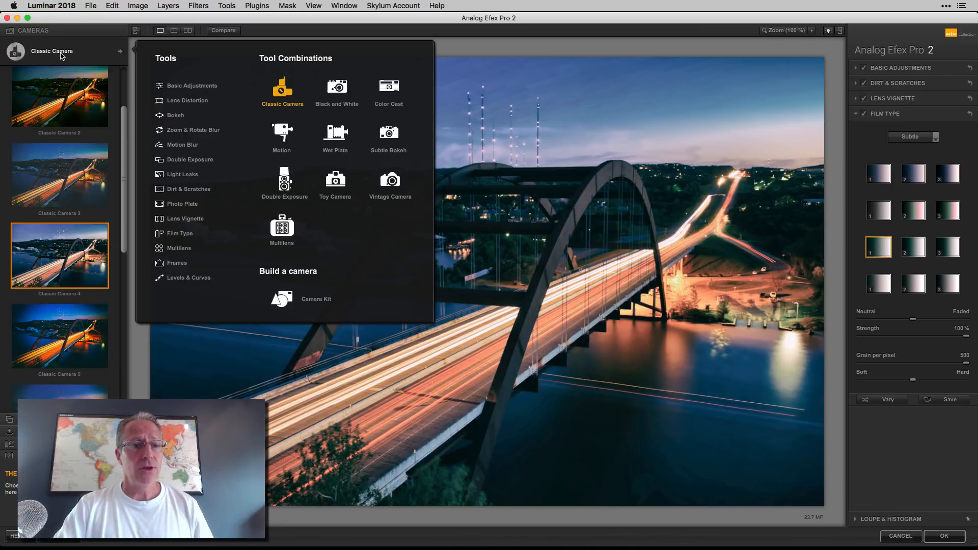
click(388, 89)
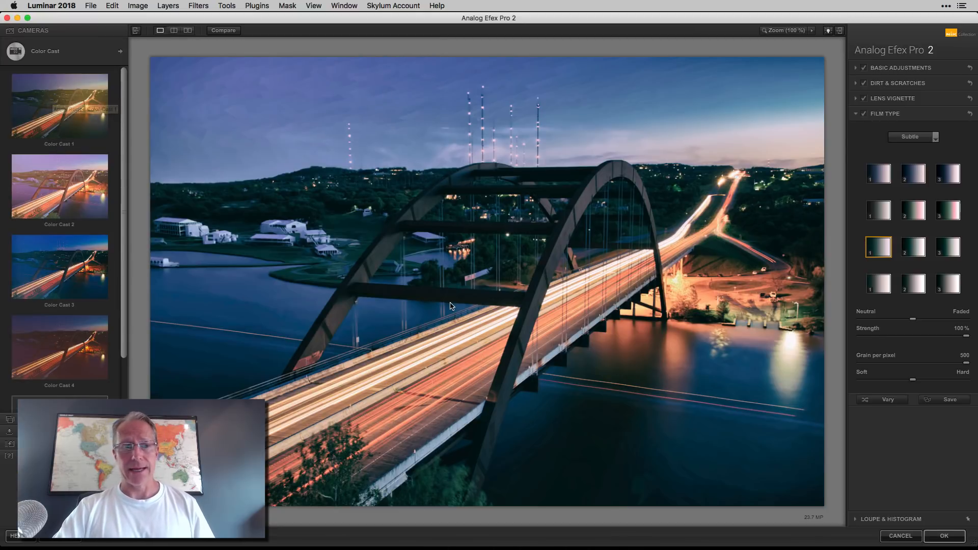
click(61, 116)
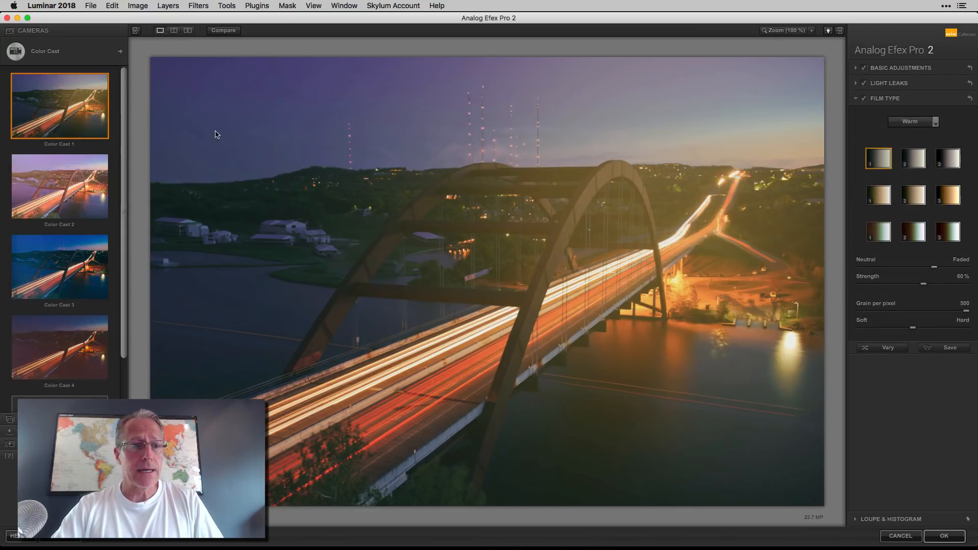
- Switch to the Motion tool combination and try its Motion 2 preset
click(45, 53)
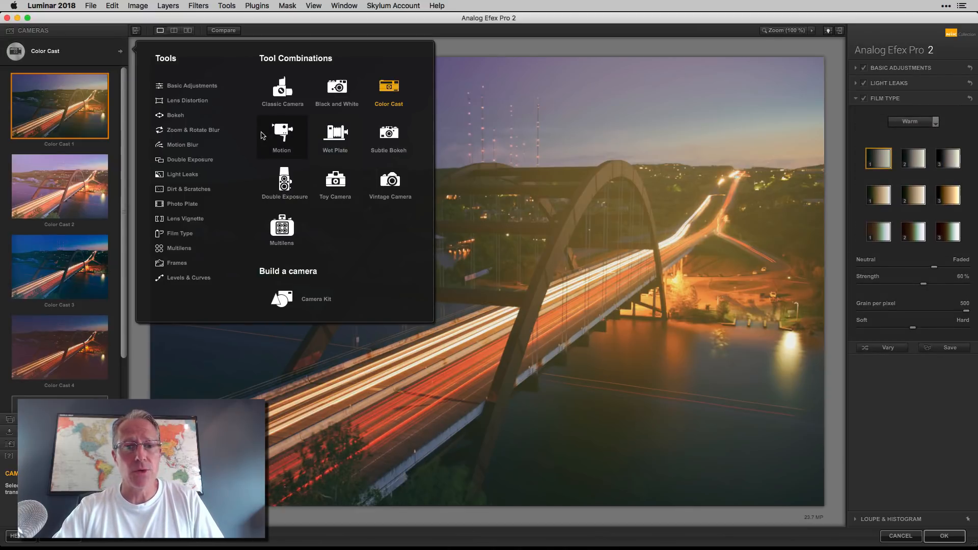
click(282, 132)
click(85, 179)
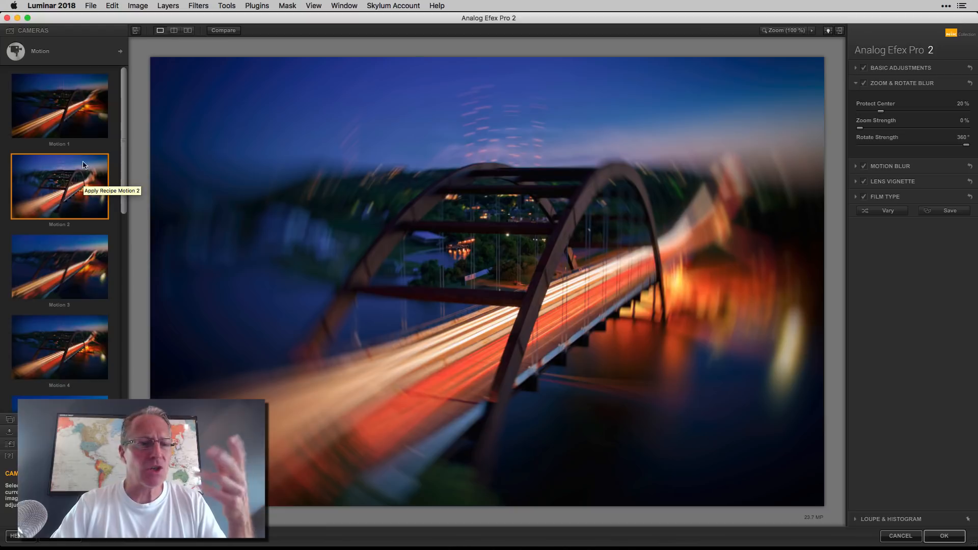
- Switch to the Toy Camera tool combination and try its Toy Camera 1 preset
click(44, 50)
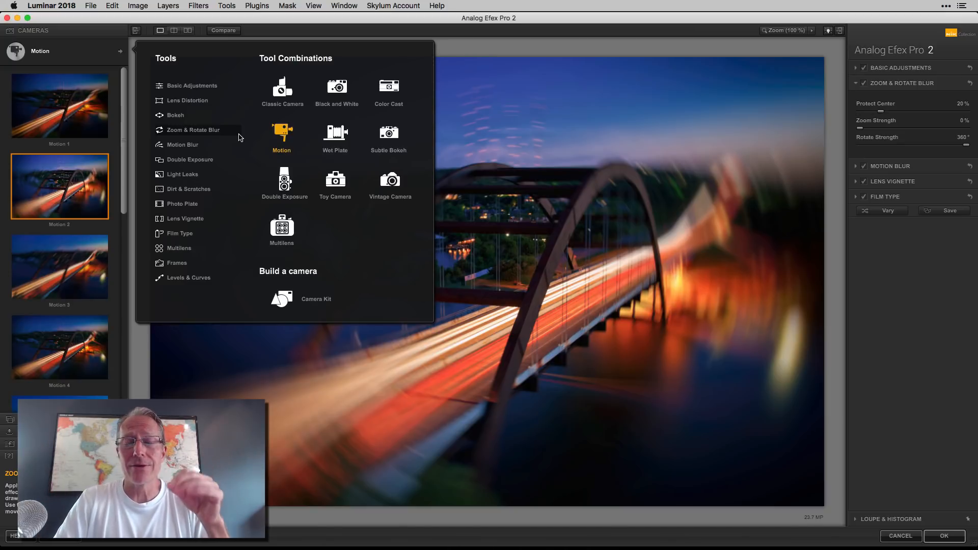
click(341, 187)
click(76, 106)
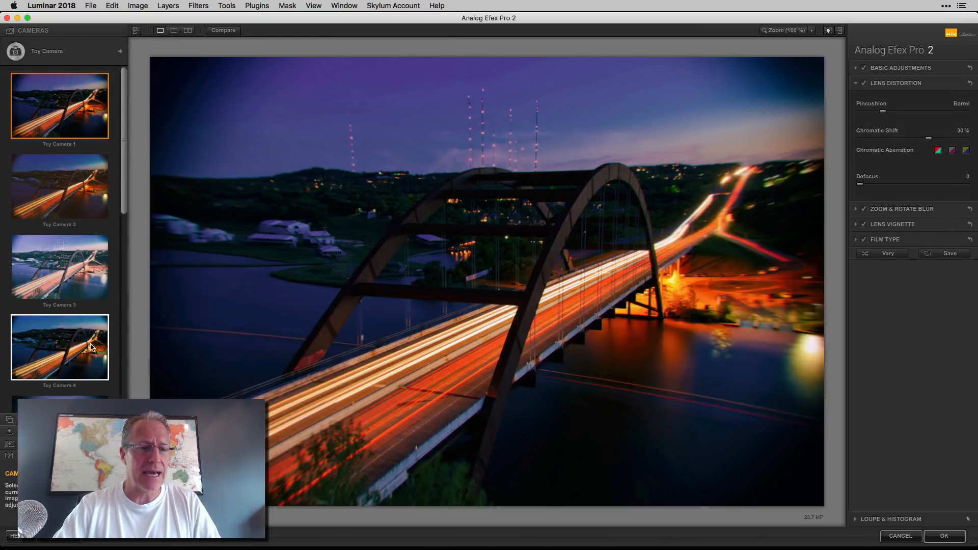
- Build a camera kit from Basic Adjustments, Lens Distortion and Light Leaks, leaving out Double Exposure, and apply it back to Luminar 2018
click(63, 55)
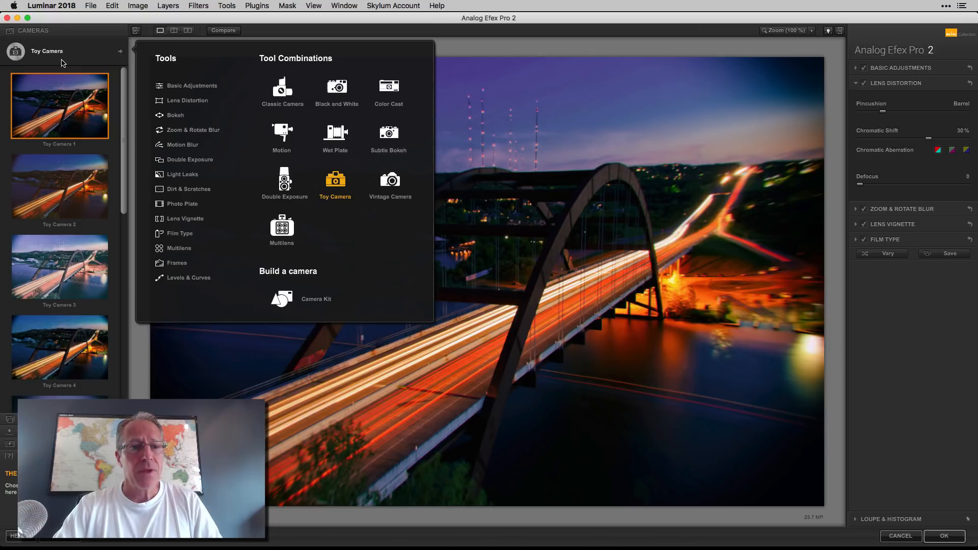
click(181, 90)
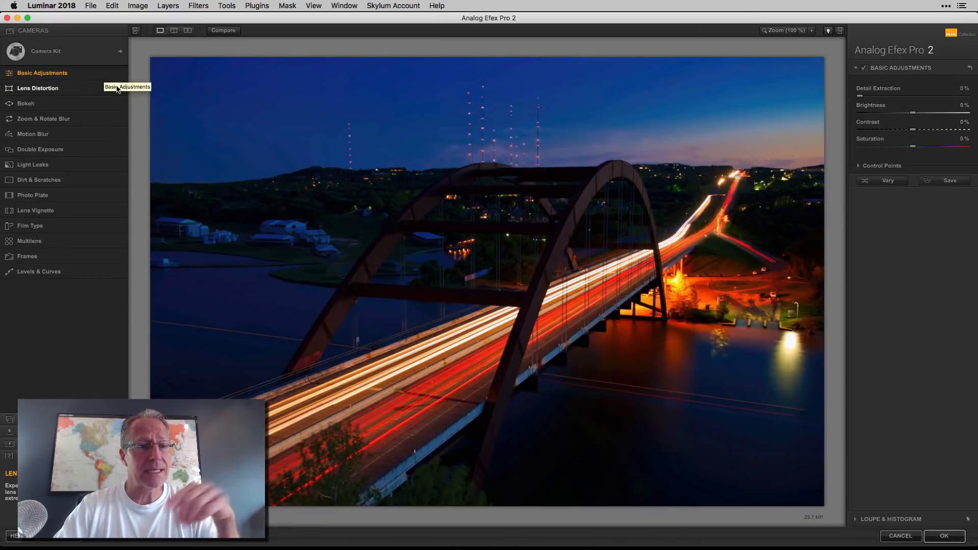
click(117, 150)
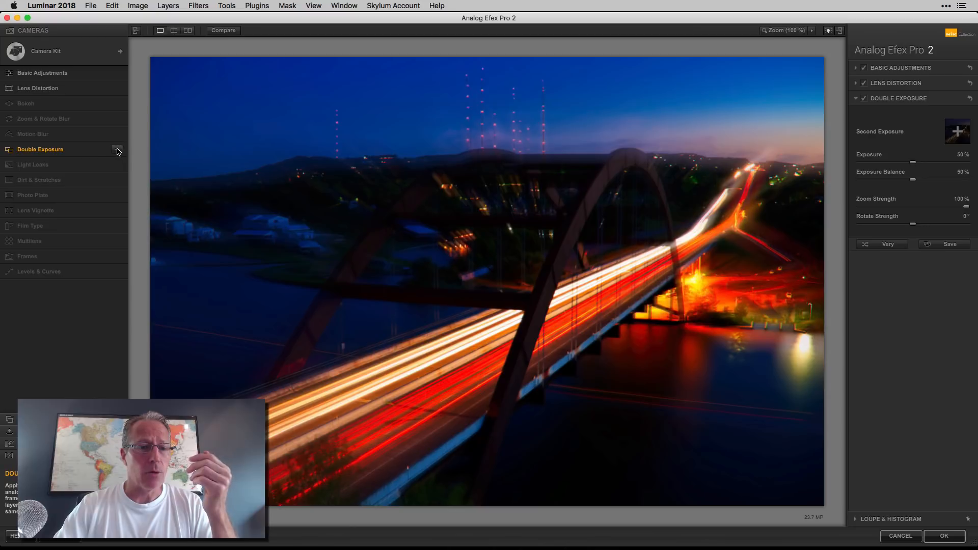
click(116, 150)
click(117, 166)
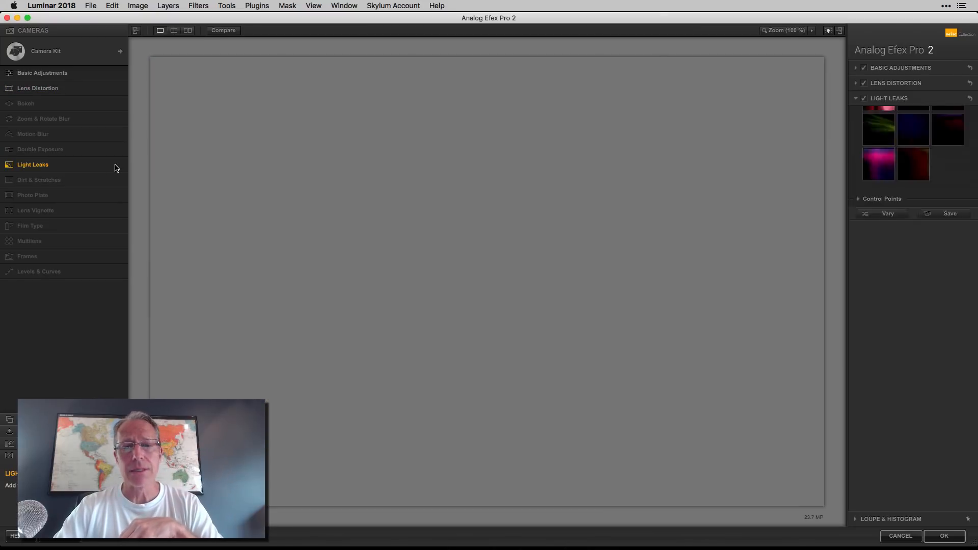
click(945, 537)
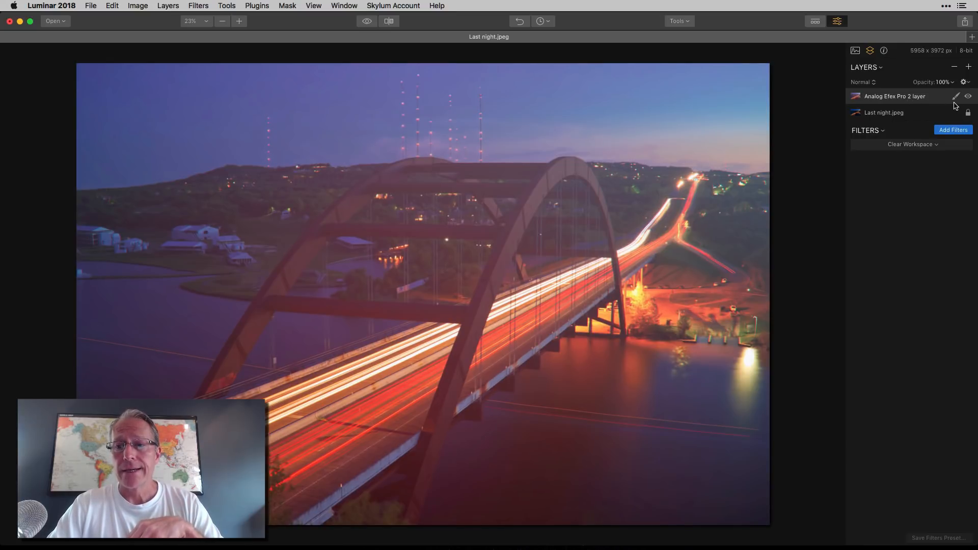
click(953, 130)
click(954, 129)
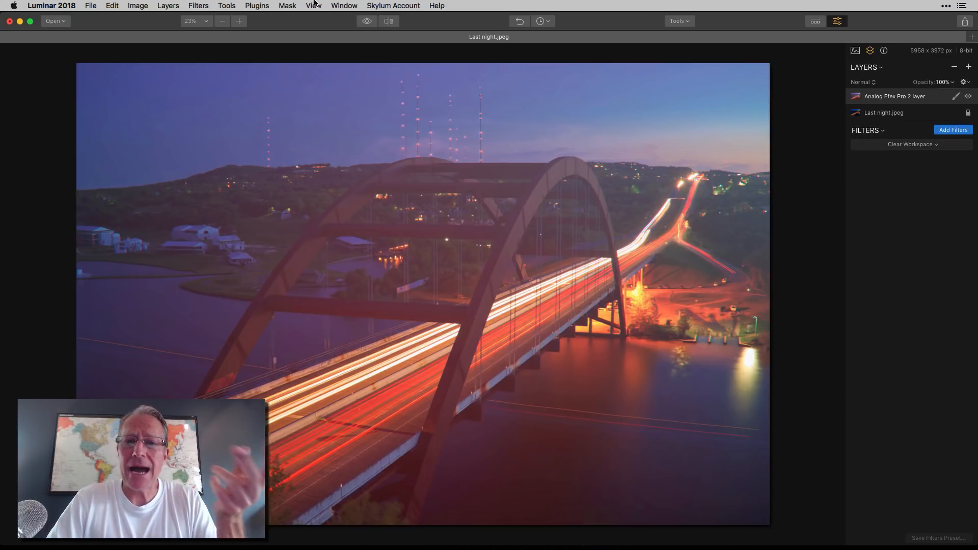
click(264, 9)
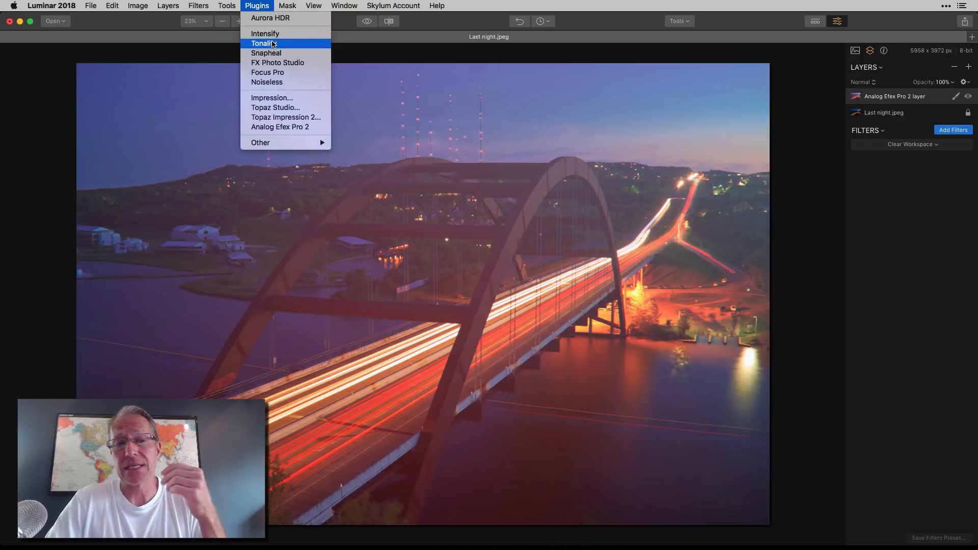
mouse_move(268, 144)
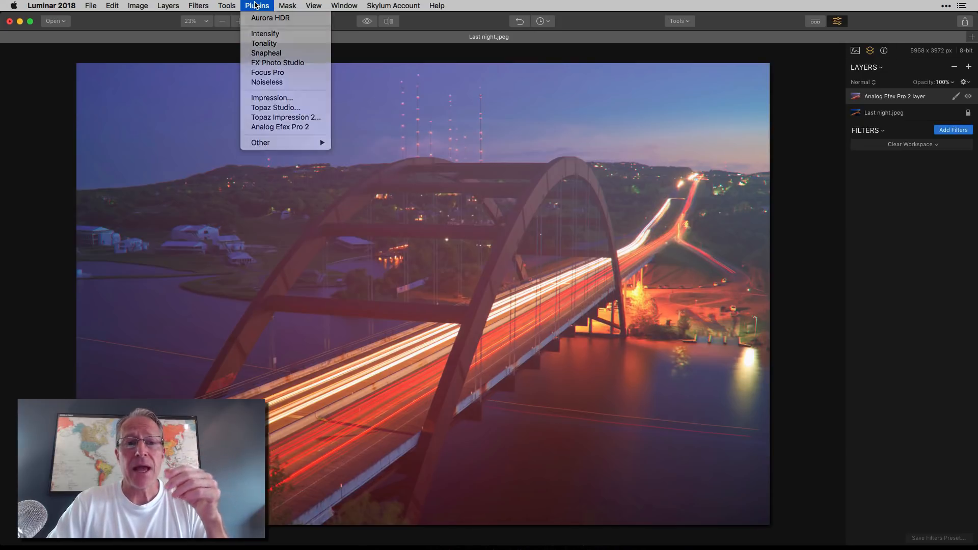
click(255, 5)
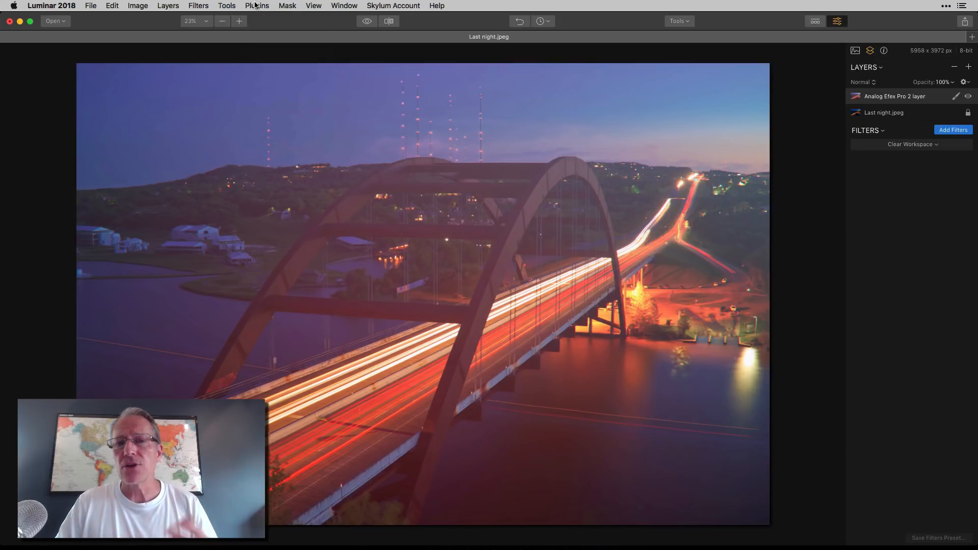